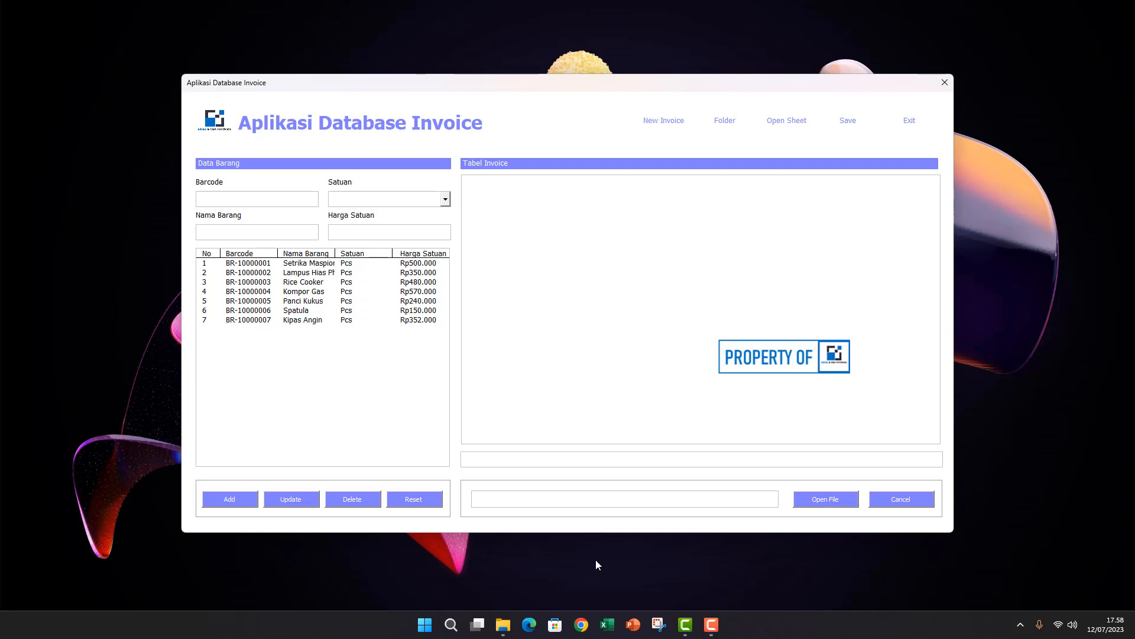
# - Browse the tutorial author's YouTube channel videos, then return to the invoice app
pyautogui.click(581, 624)
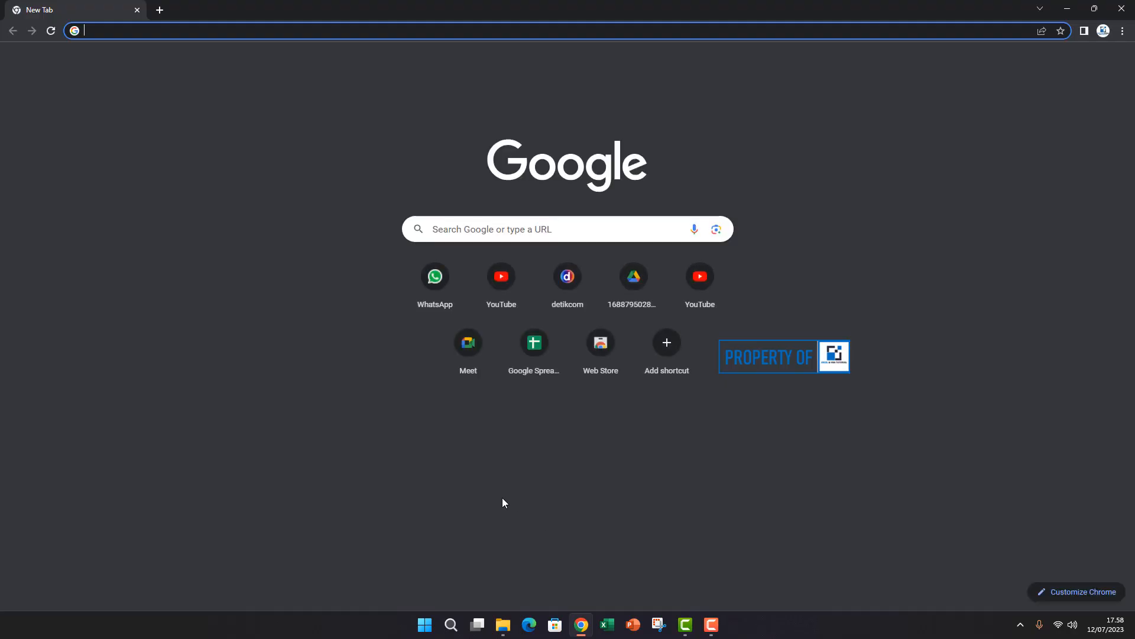
pyautogui.click(505, 279)
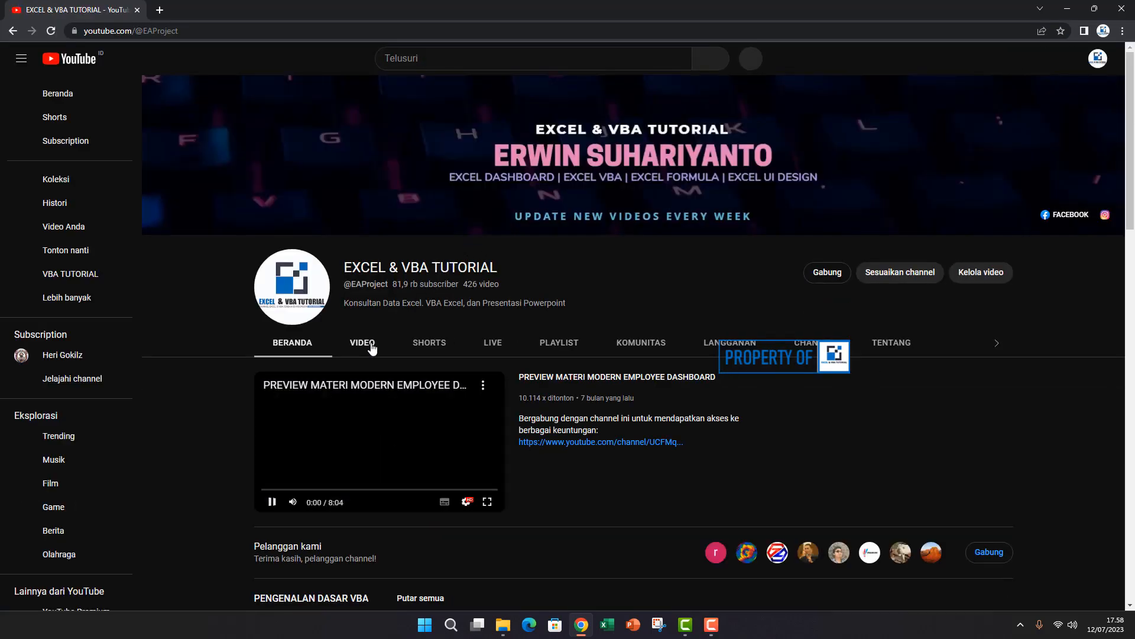
pyautogui.click(371, 347)
pyautogui.scroll(-3, 344, 261)
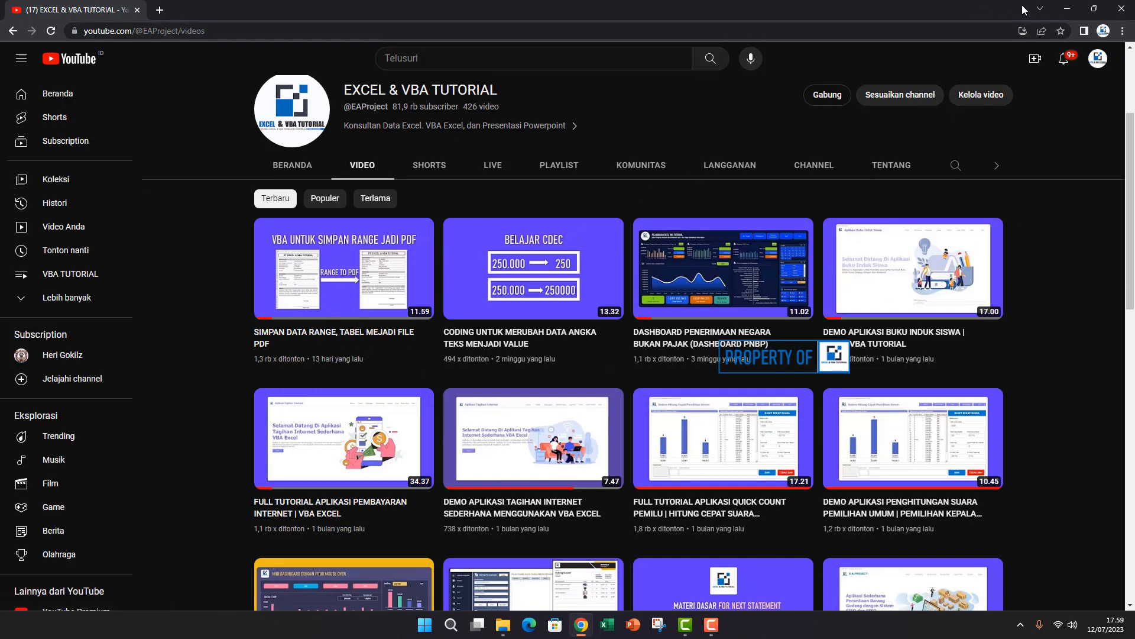
pyautogui.click(1072, 8)
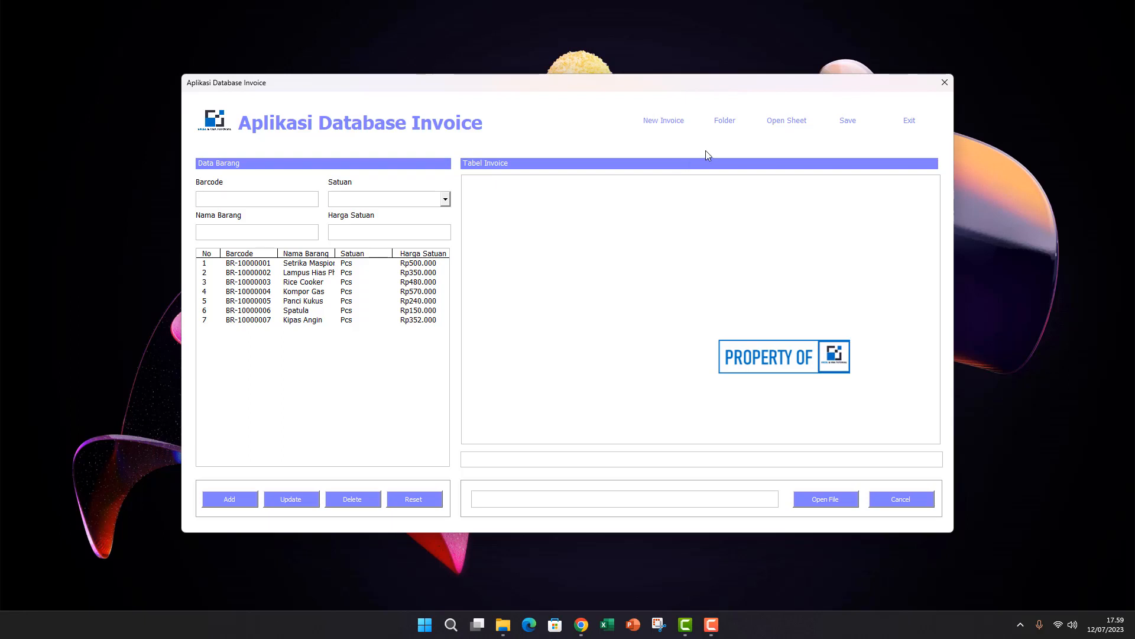
# - Save item BR-10000008, Mesin Pompa Air, unit Pcs, price 1.500.000, and select it
pyautogui.write('BR')
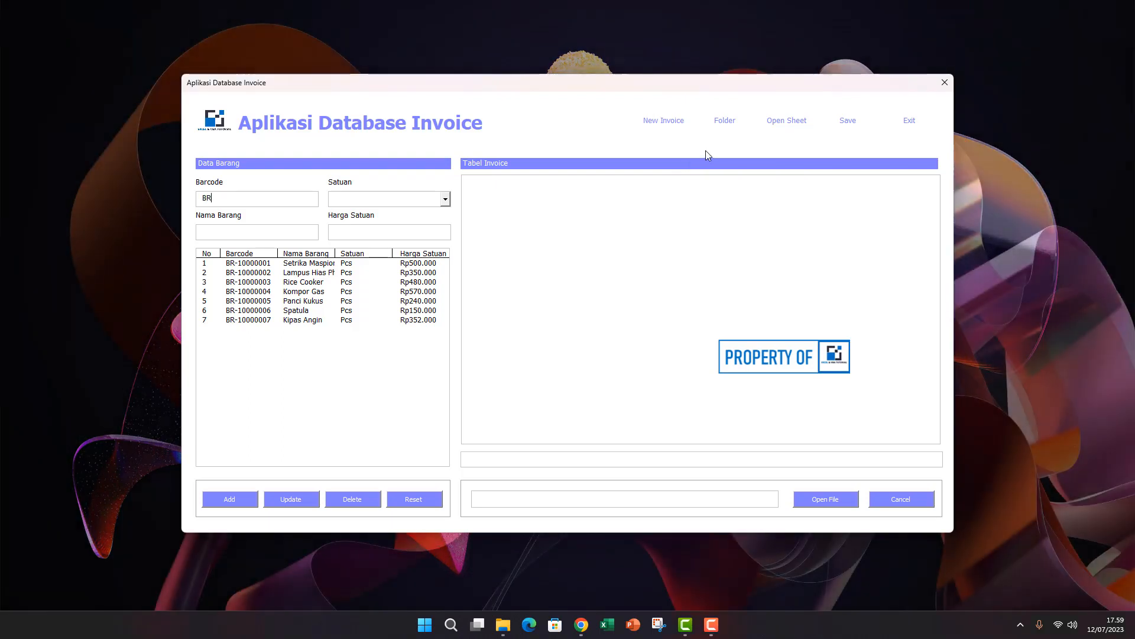
pyautogui.write('-10000008')
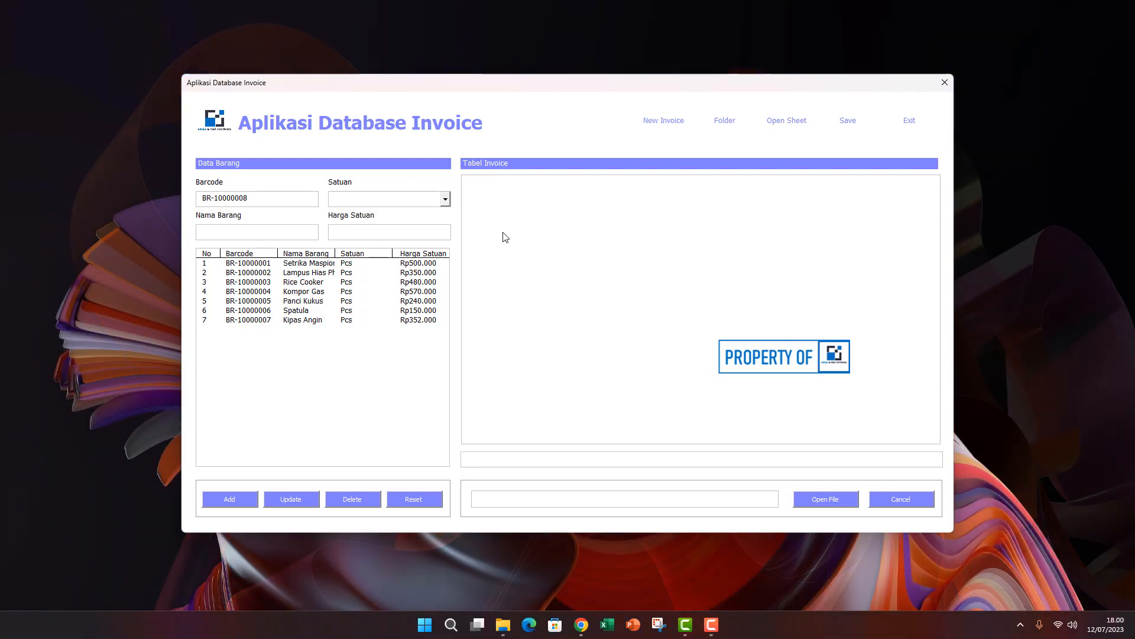
pyautogui.write('Mesin Po')
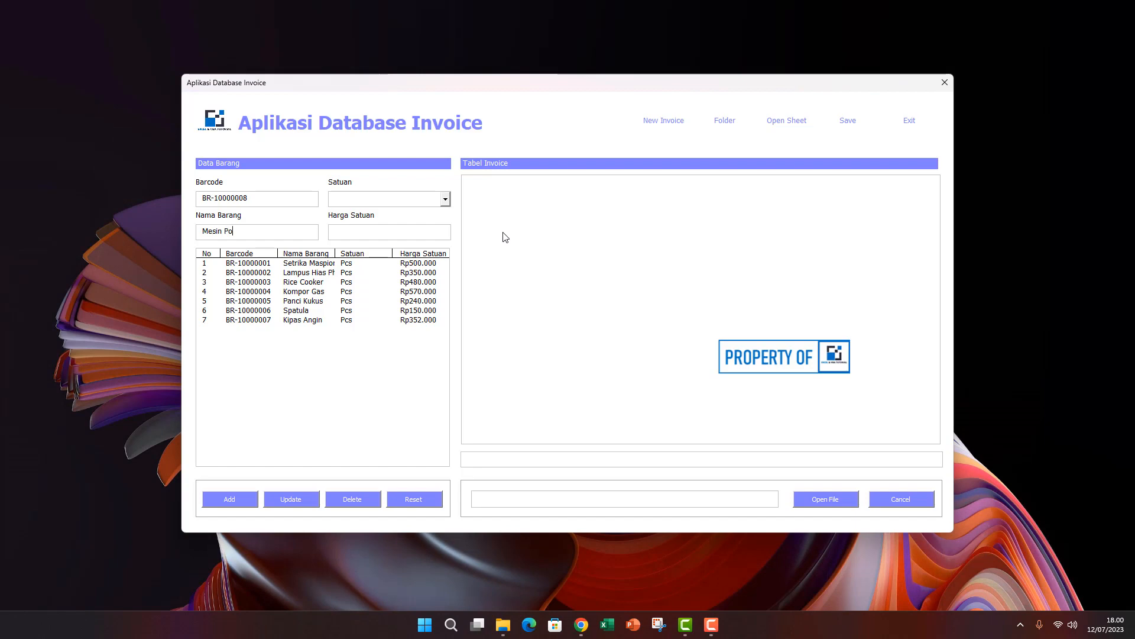
pyautogui.write('mpa Air')
pyautogui.click(446, 198)
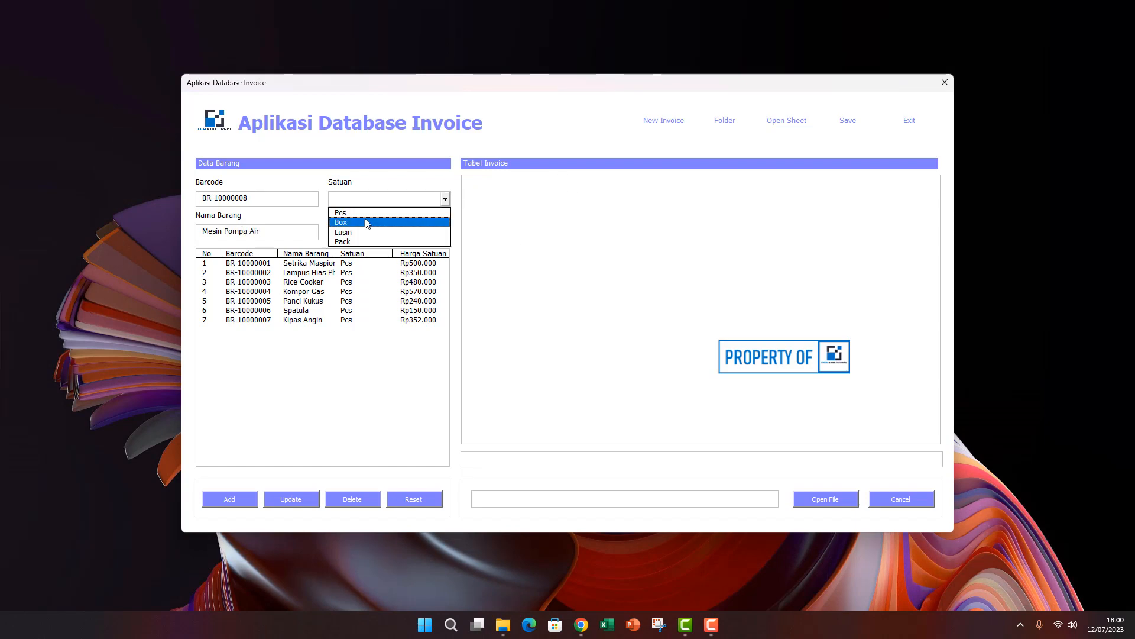
pyautogui.press('Up')
pyautogui.press('Return')
pyautogui.press('Tab')
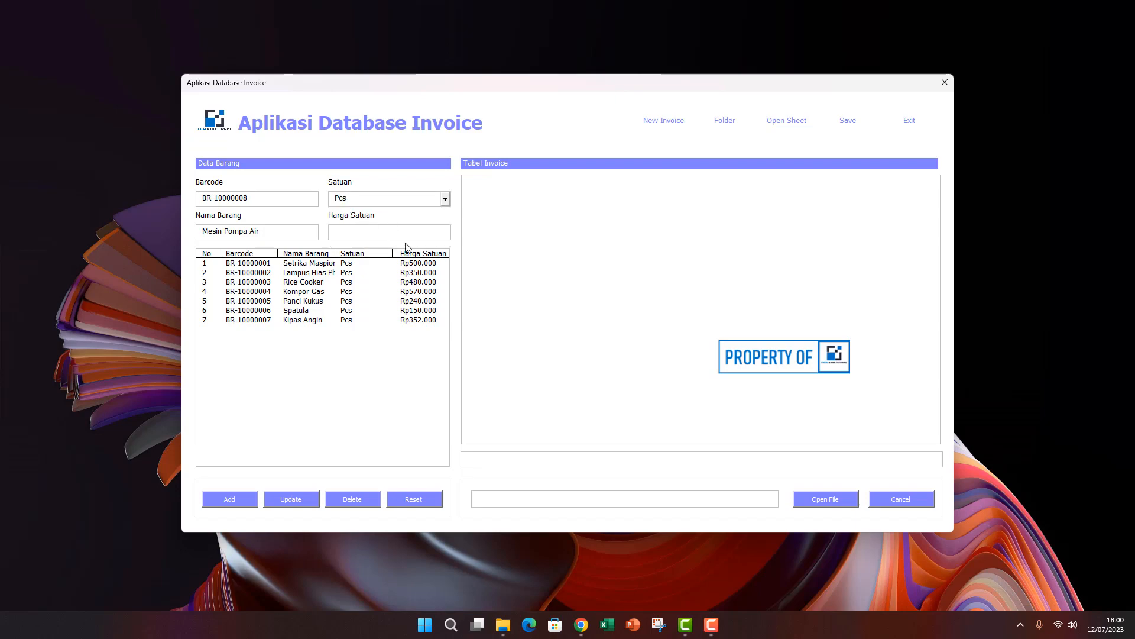
pyautogui.write('1.500.000')
pyautogui.click(228, 502)
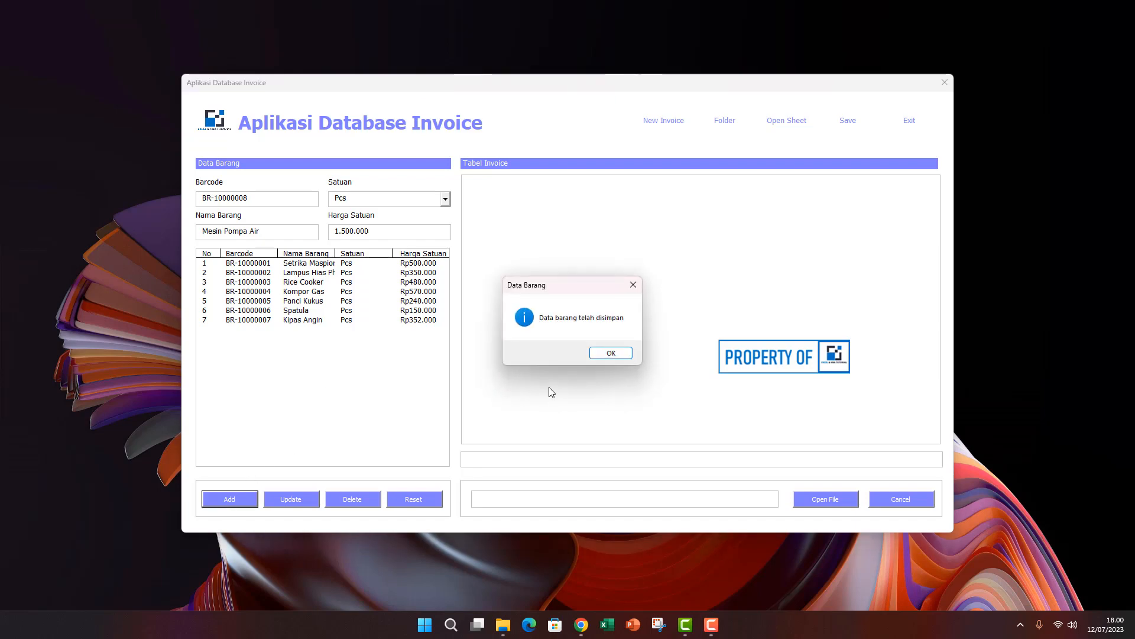
pyautogui.click(611, 353)
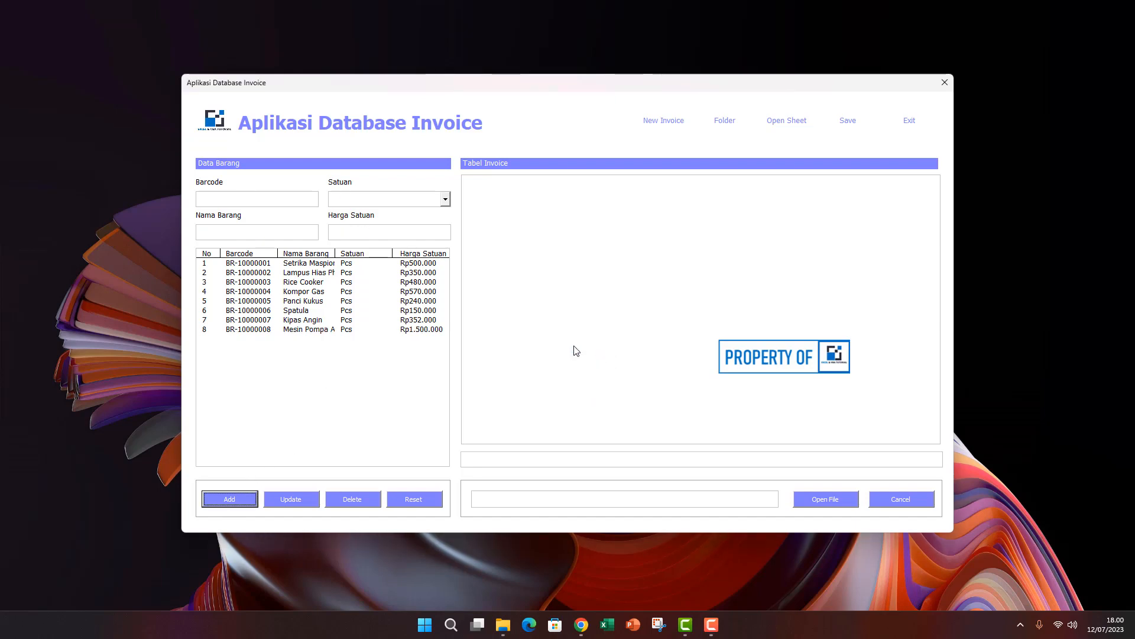
pyautogui.click(297, 331)
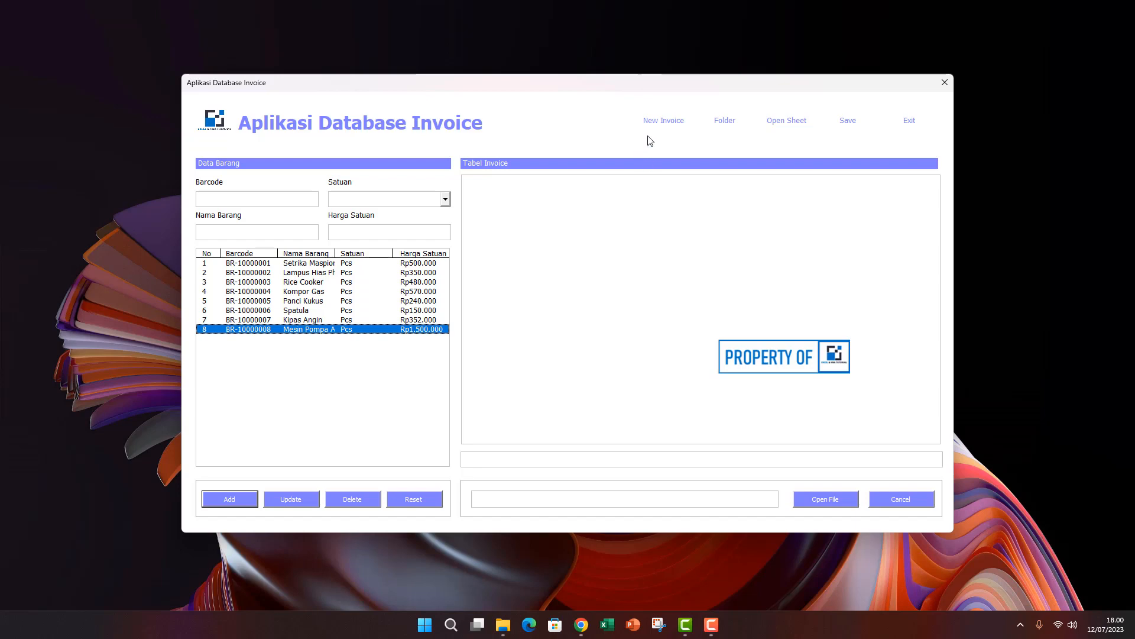
pyautogui.click(667, 125)
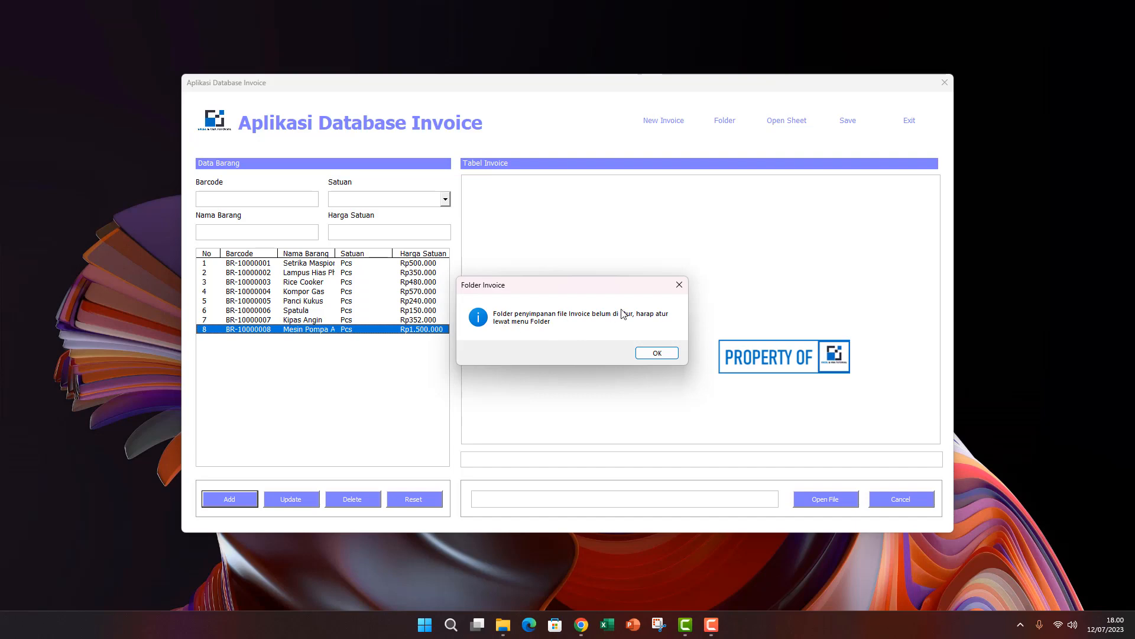
pyautogui.click(662, 352)
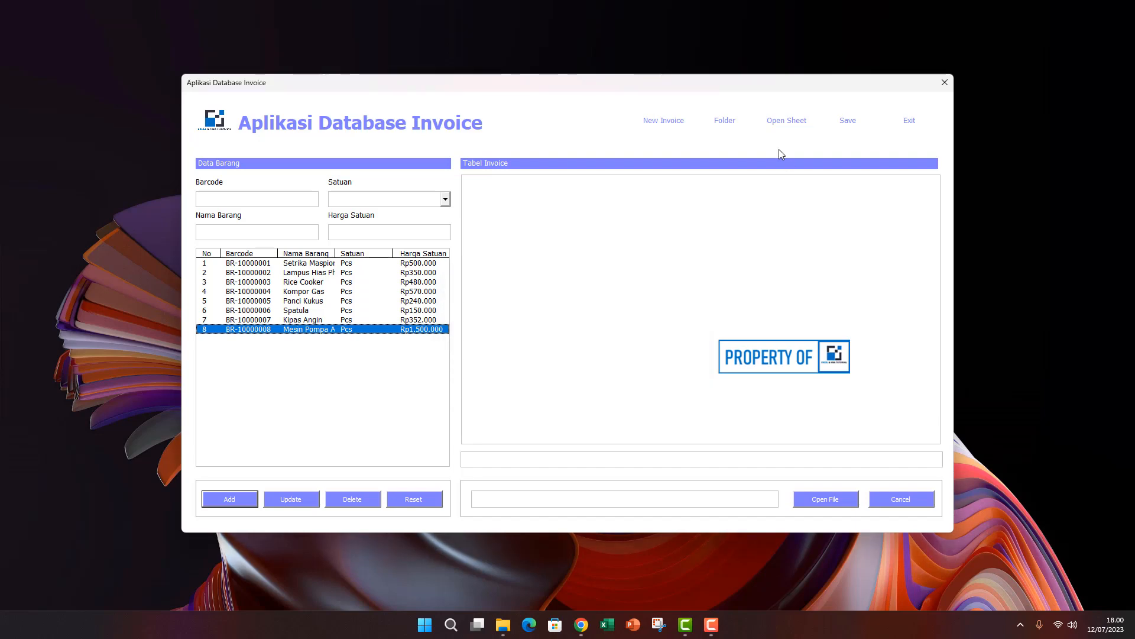
# - Set the invoice storage folder to C:\DATABASE in Form Folder
pyautogui.click(725, 121)
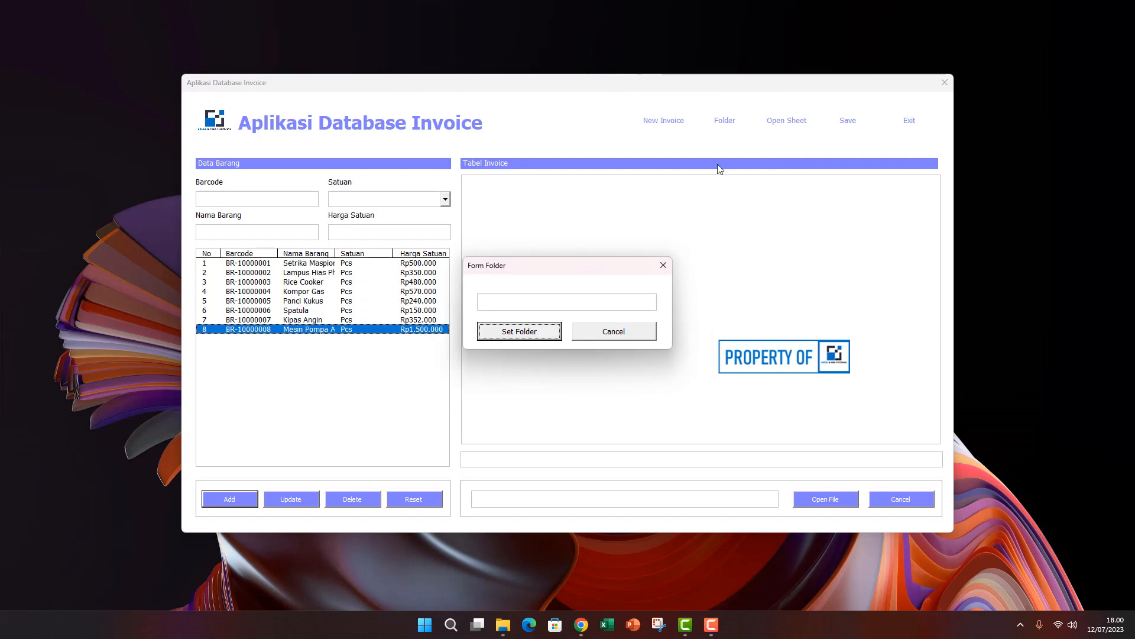
pyautogui.click(530, 333)
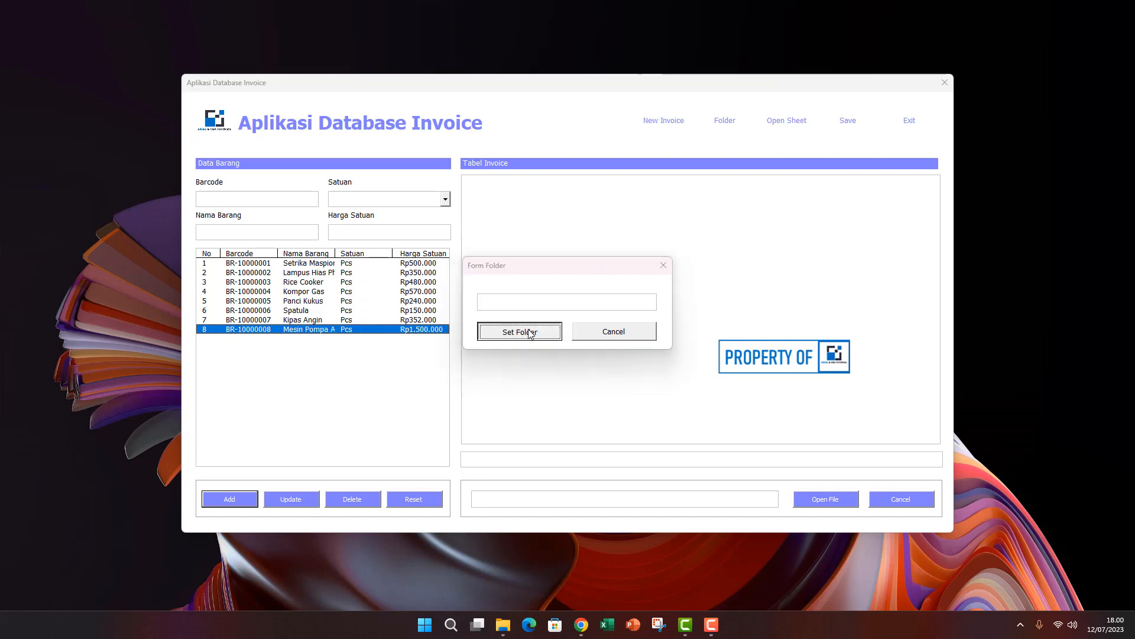
pyautogui.moveTo(584, 293); pyautogui.dragTo(517, 231)
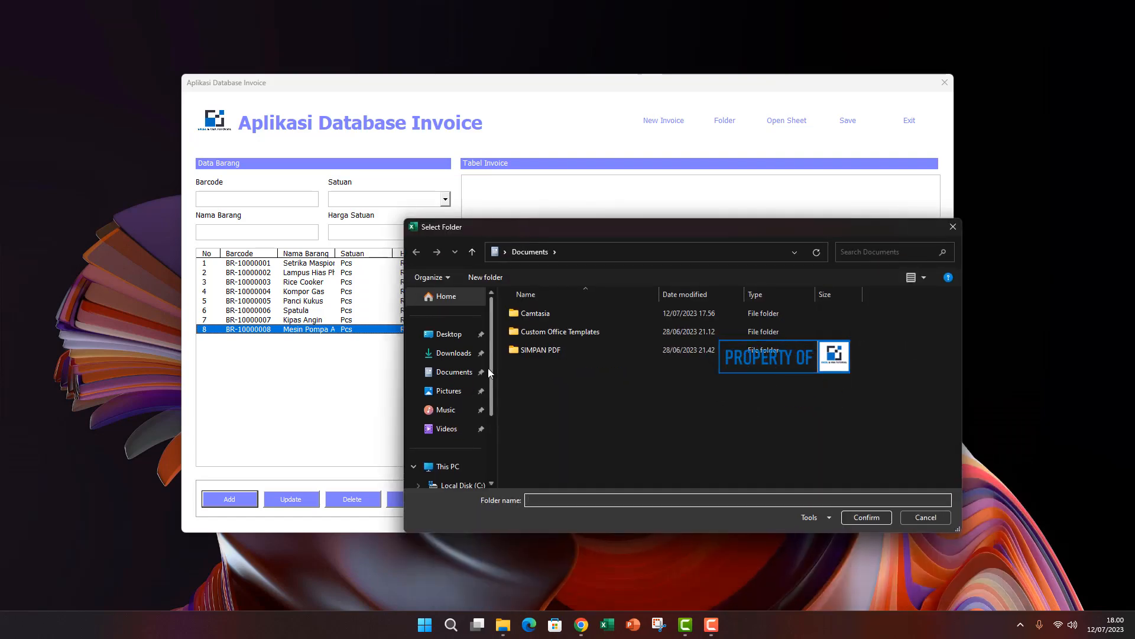
pyautogui.scroll(-2, 467, 378)
pyautogui.click(461, 428)
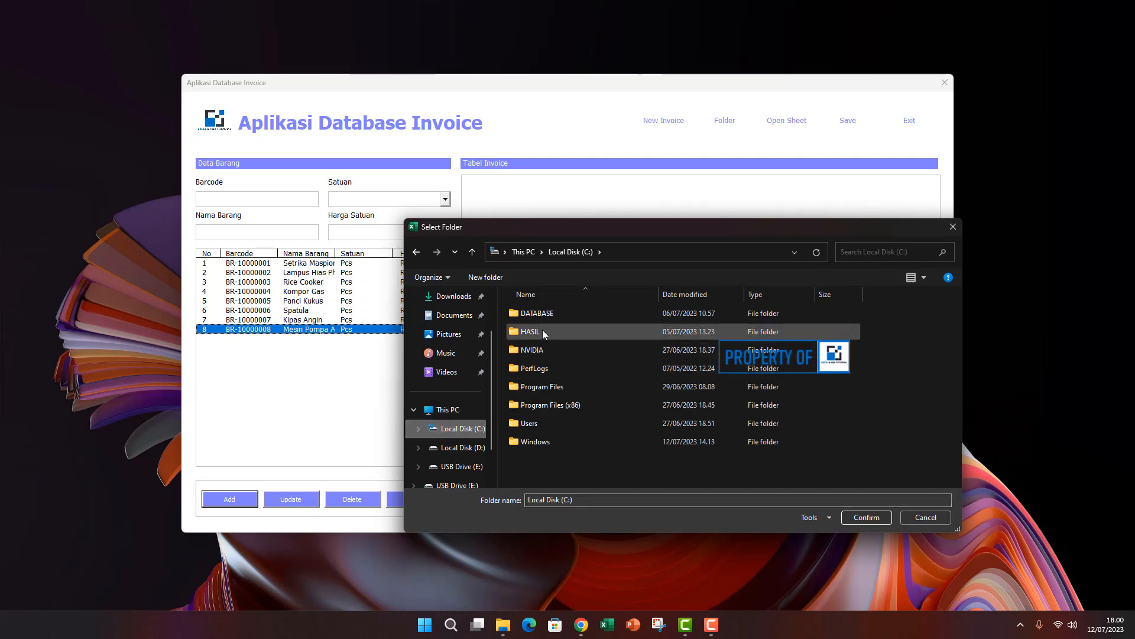
pyautogui.click(532, 318)
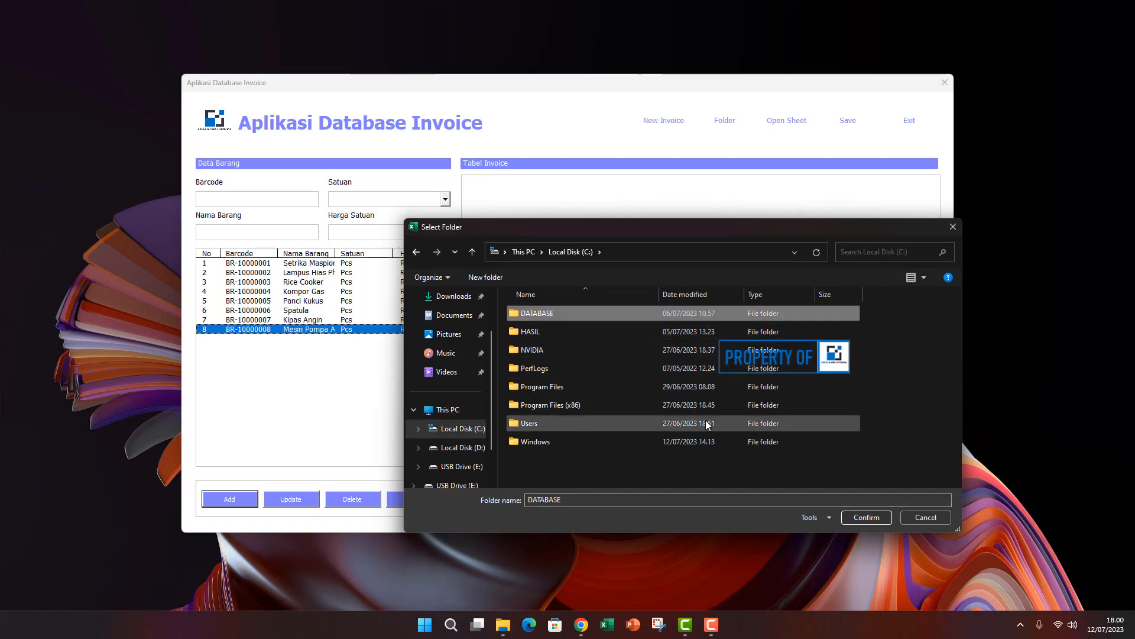
pyautogui.click(865, 517)
pyautogui.click(580, 350)
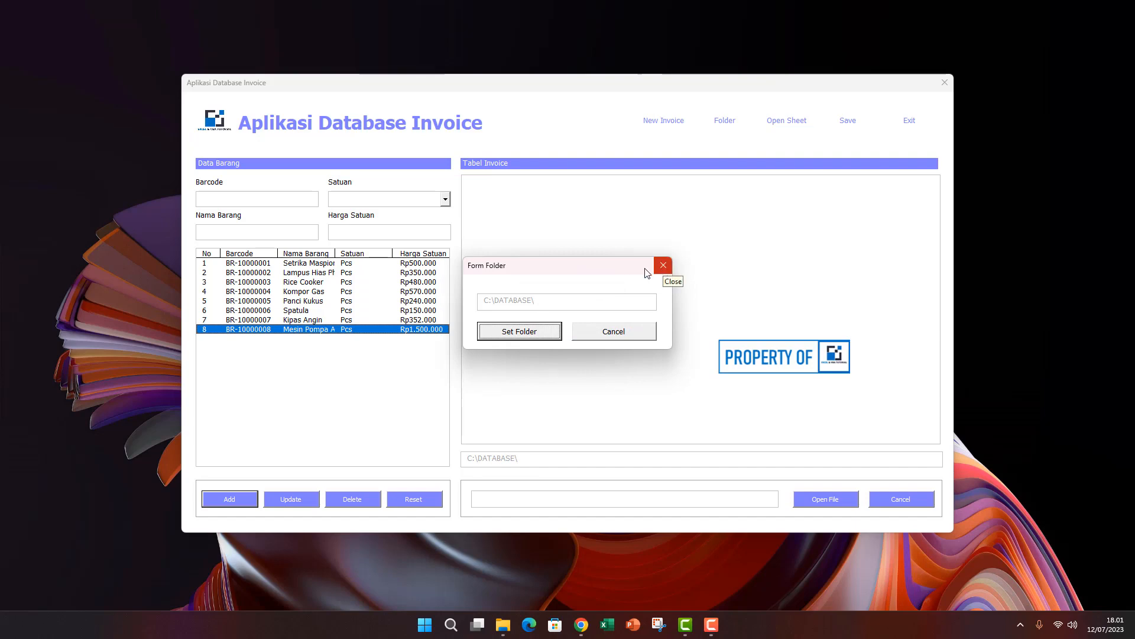
# - Clear and reselect C:\DATABASE as the folder, then open a blank Form Invoice
pyautogui.click(615, 335)
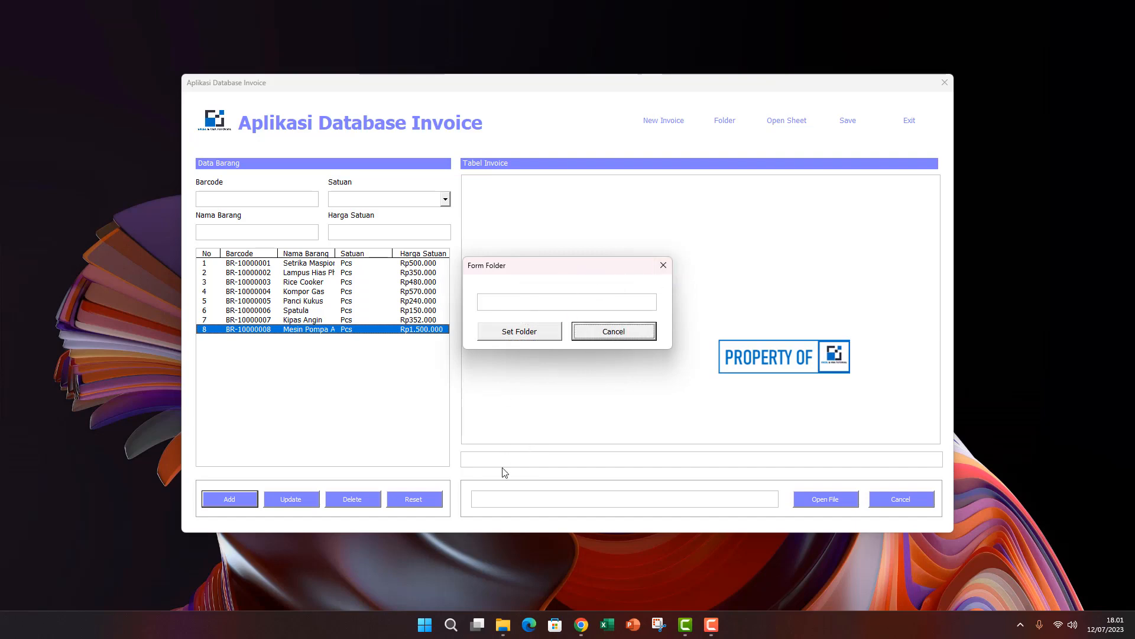
pyautogui.click(520, 334)
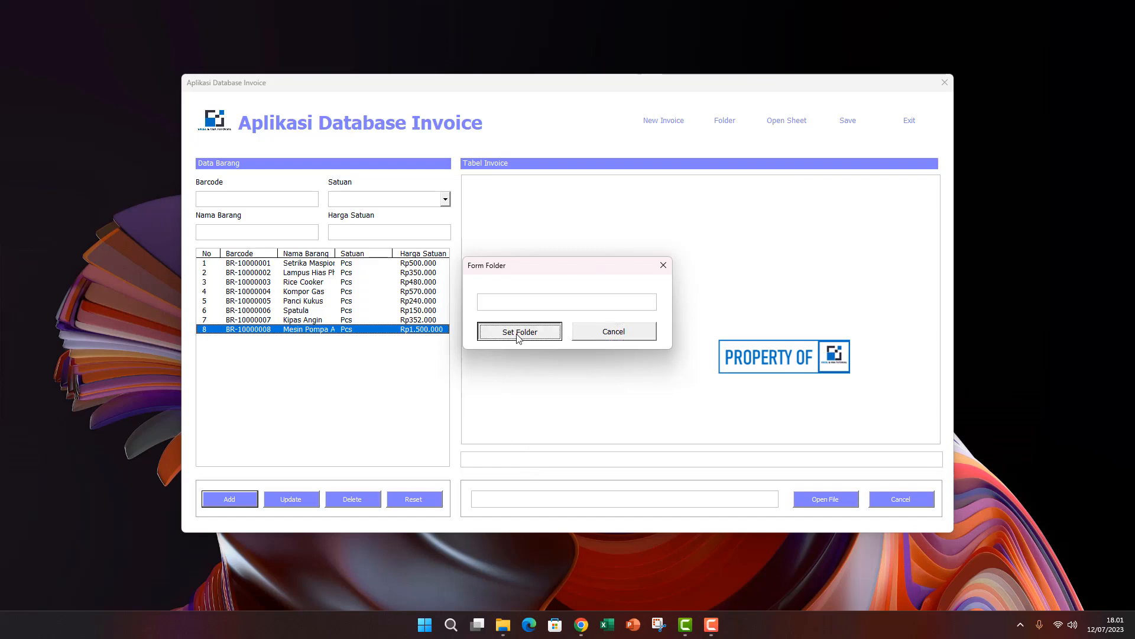
pyautogui.click(530, 315)
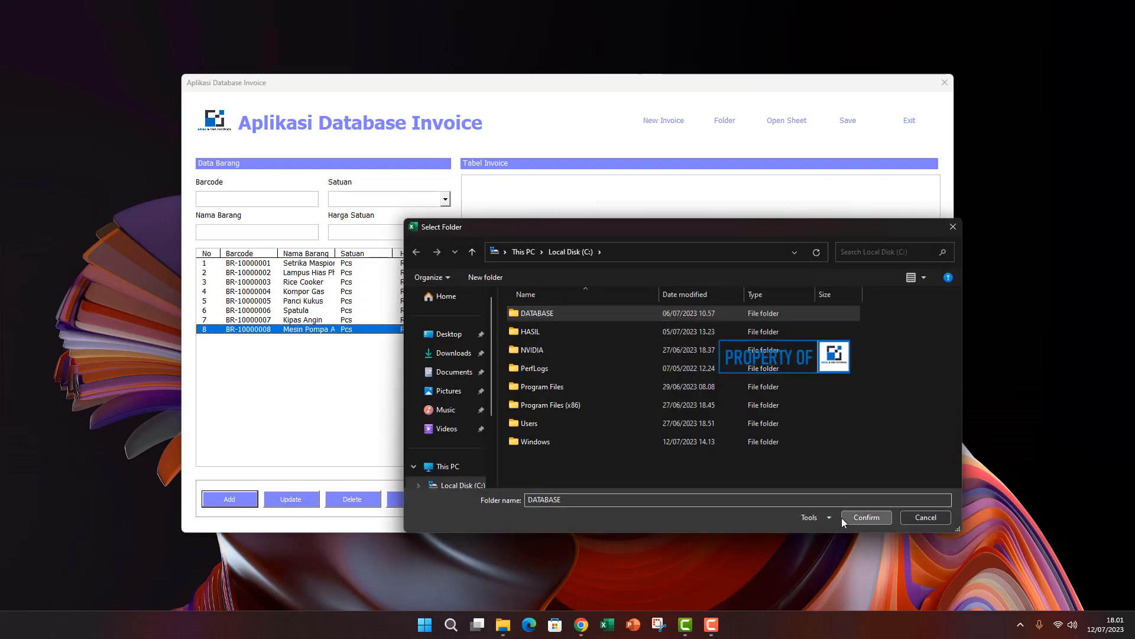
pyautogui.click(852, 517)
pyautogui.click(586, 351)
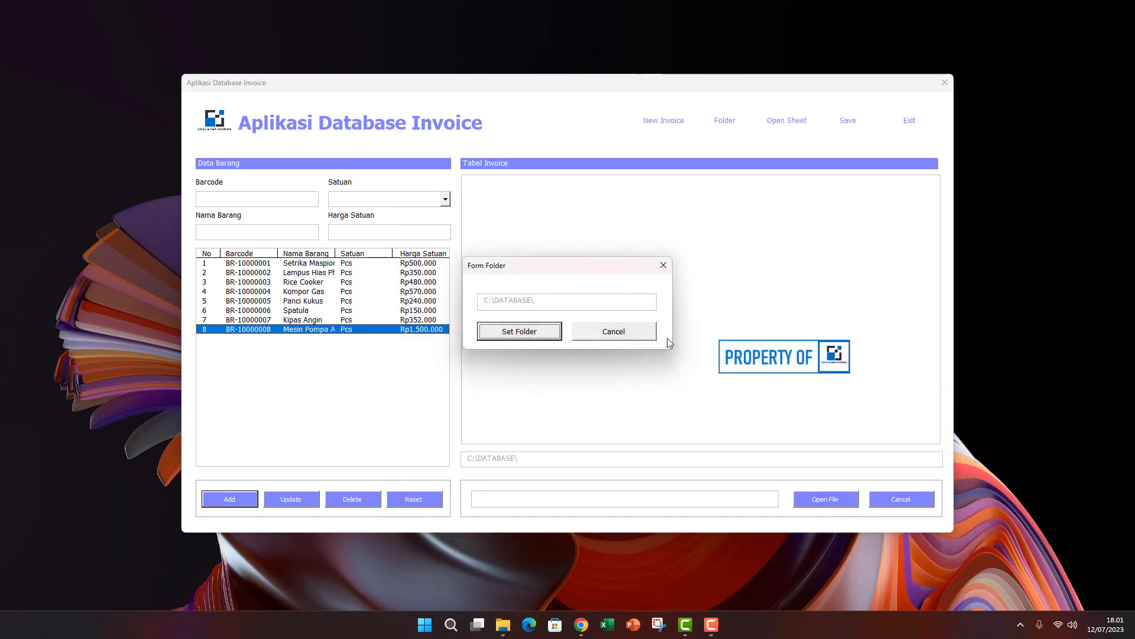
pyautogui.click(663, 265)
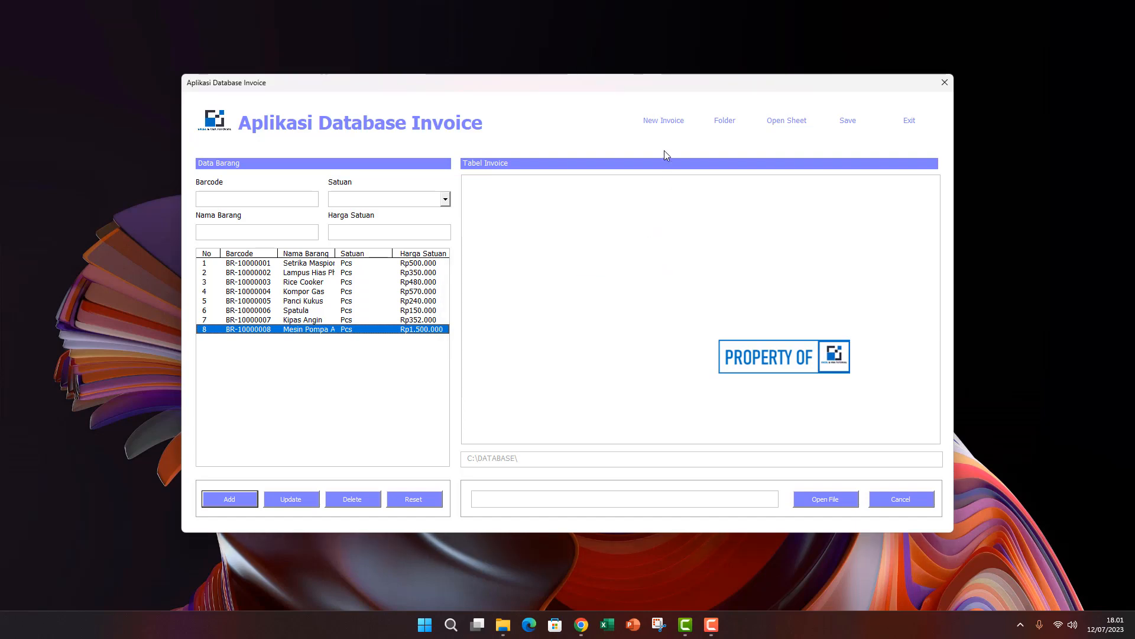
pyautogui.click(664, 121)
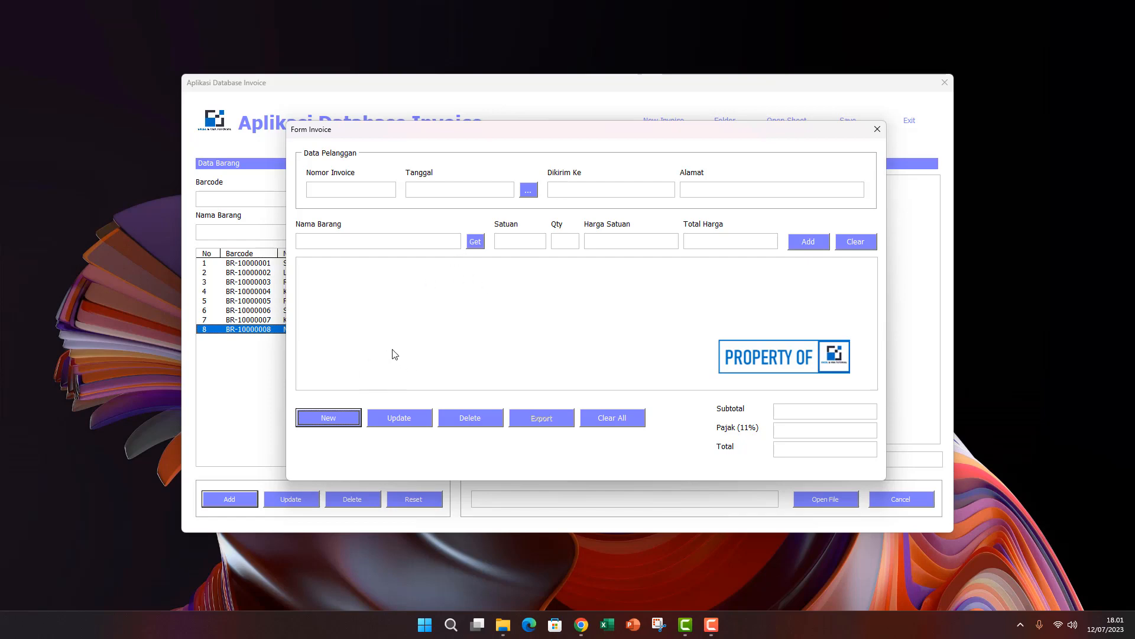
# - Confirm a new invoice so the form generates invoice number INV-1000001
pyautogui.click(336, 417)
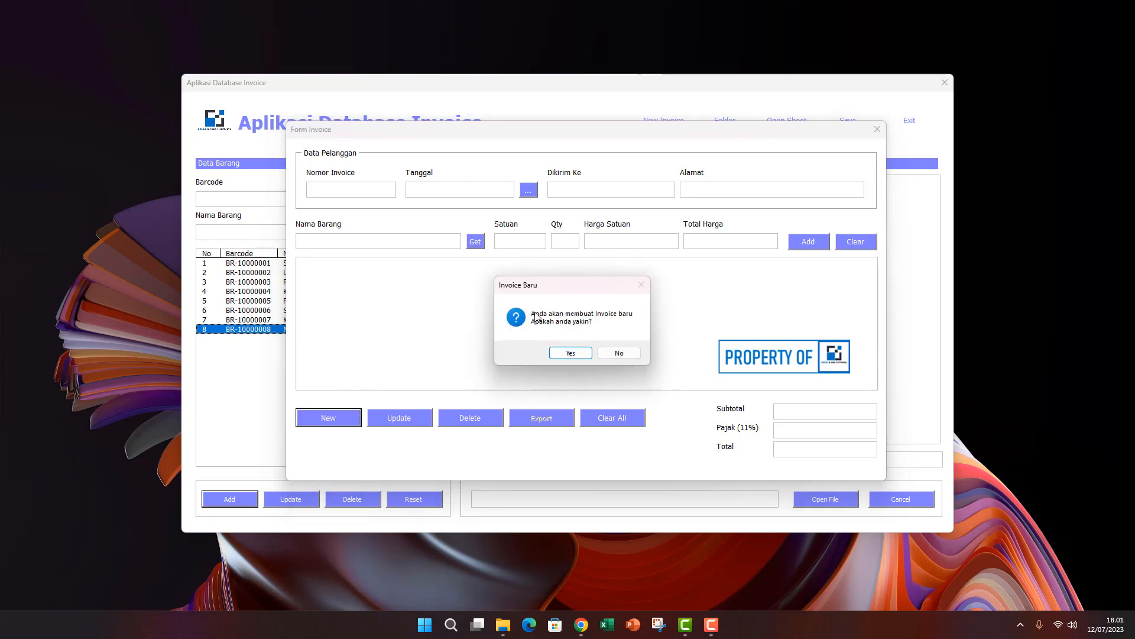
pyautogui.moveTo(556, 286); pyautogui.dragTo(533, 263)
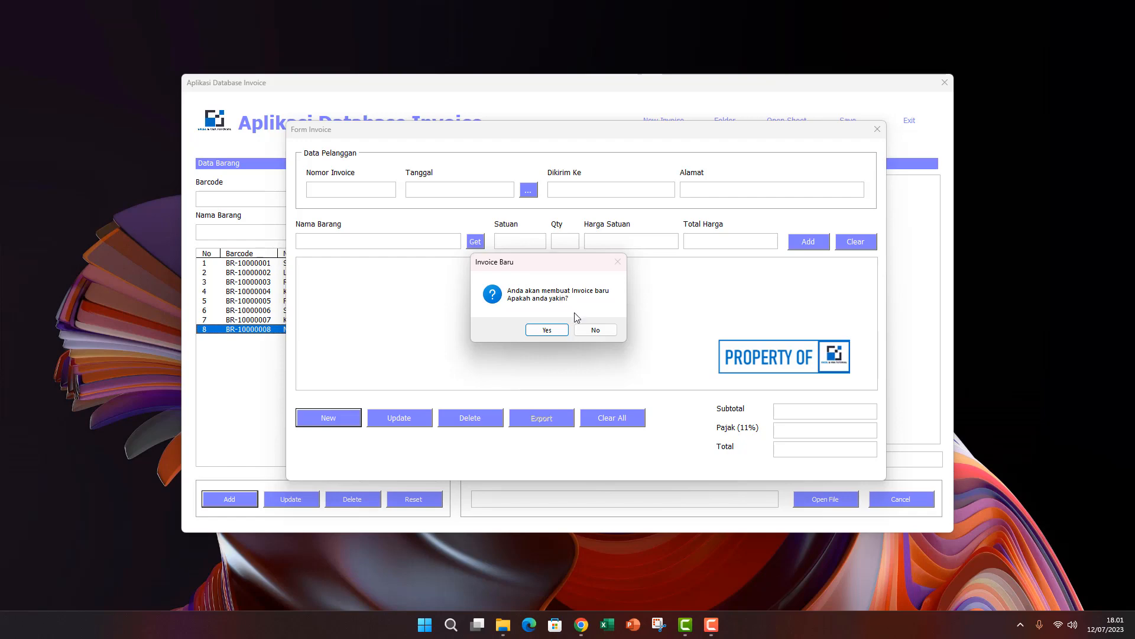
pyautogui.click(546, 330)
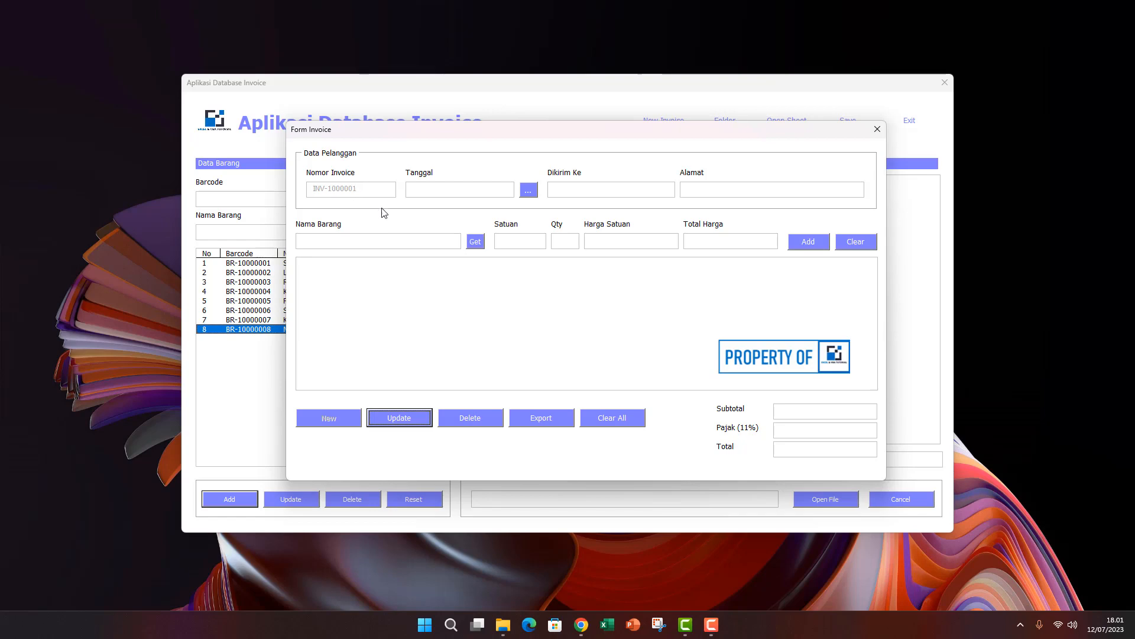
# - Date the invoice today, 12/07/2023, and enter the recipient's name in Dikirim Ke
pyautogui.click(528, 190)
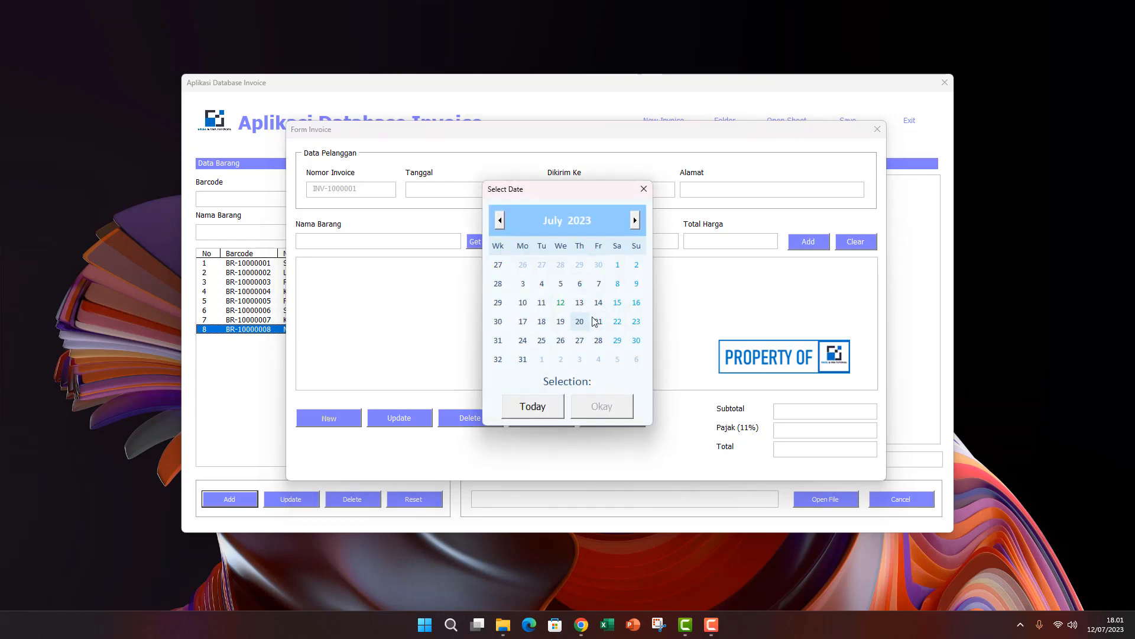
pyautogui.click(535, 407)
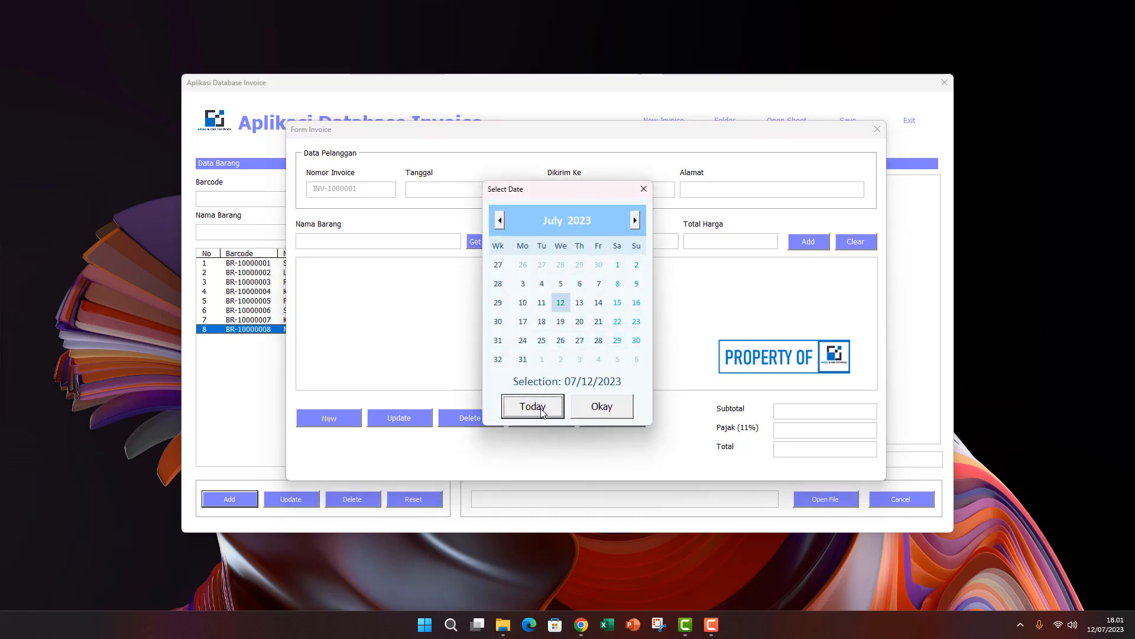
pyautogui.click(614, 408)
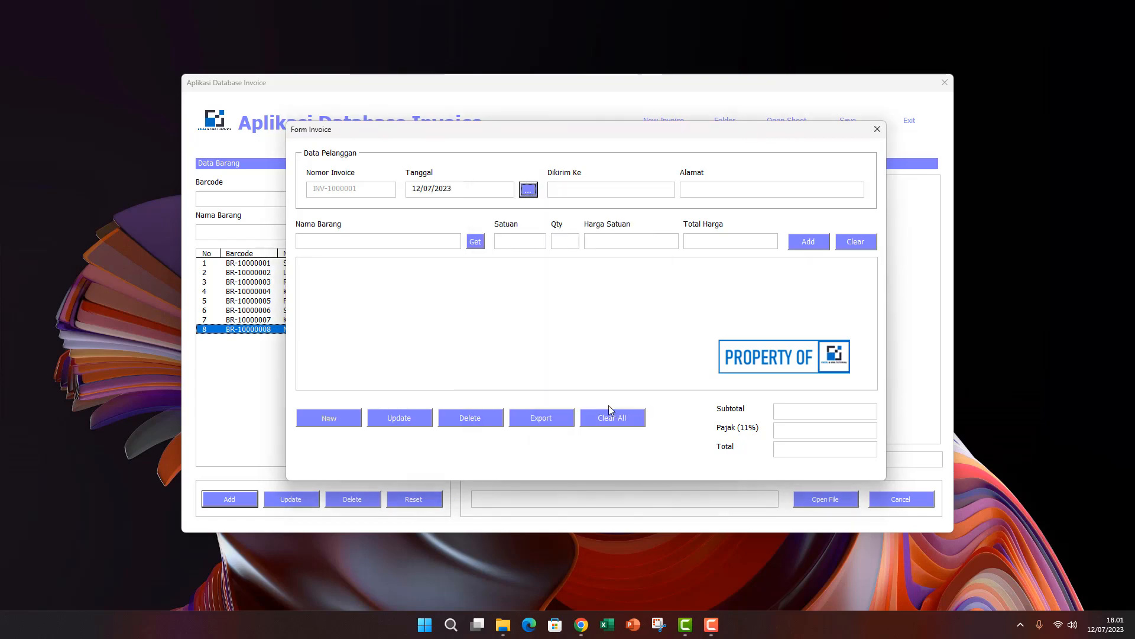
pyautogui.click(557, 193)
pyautogui.write('Erwin Suhariyanto')
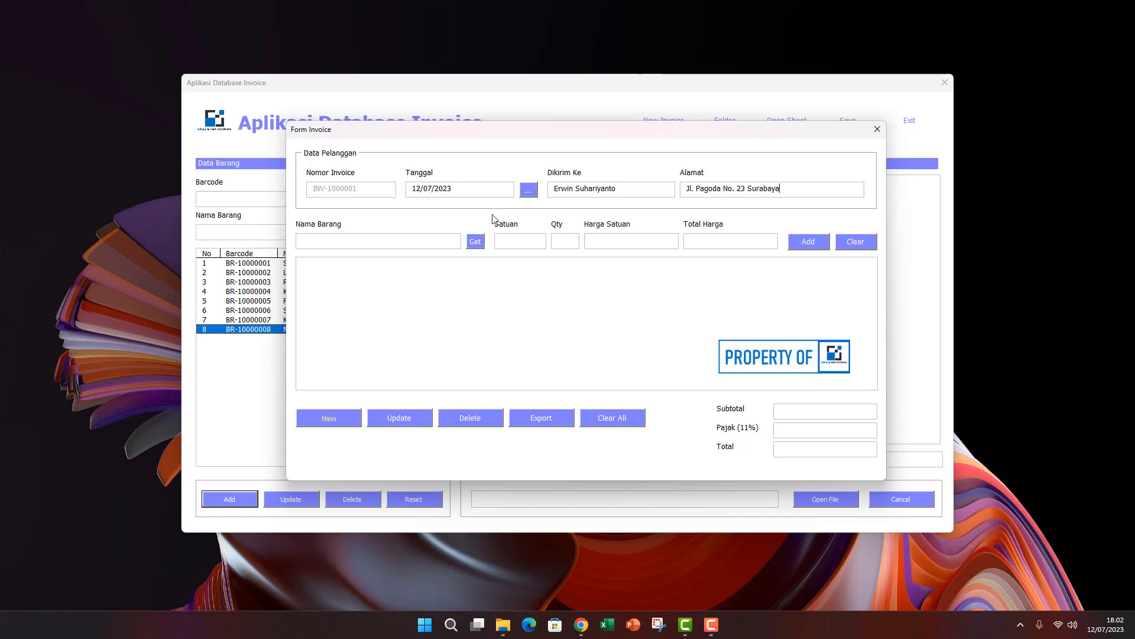
pyautogui.click(475, 241)
# - Add 5 Pcs of Lampus Hias Philips at Rp350.000, making the total 1.942.500
pyautogui.moveTo(547, 192); pyautogui.dragTo(507, 191)
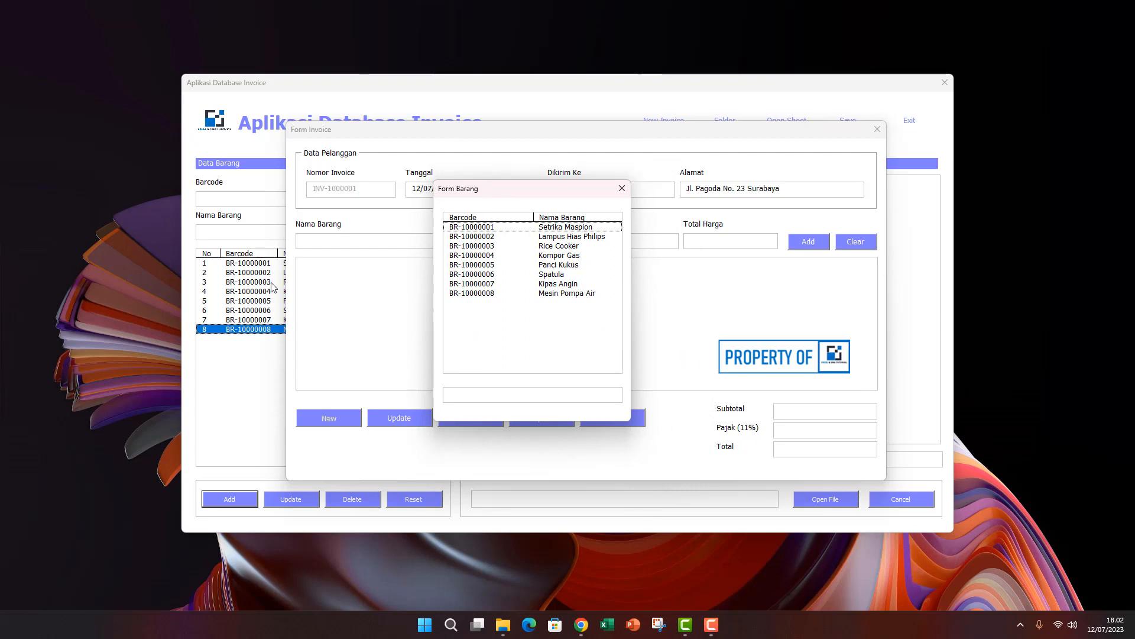
pyautogui.moveTo(544, 195); pyautogui.dragTo(720, 181)
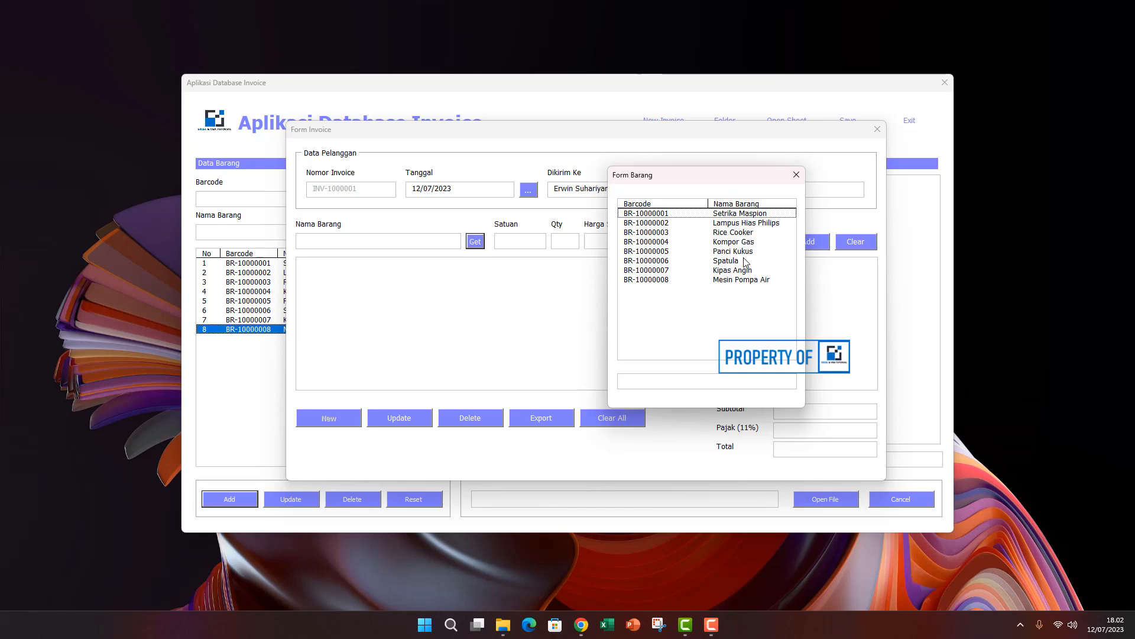
pyautogui.doubleClick(725, 224)
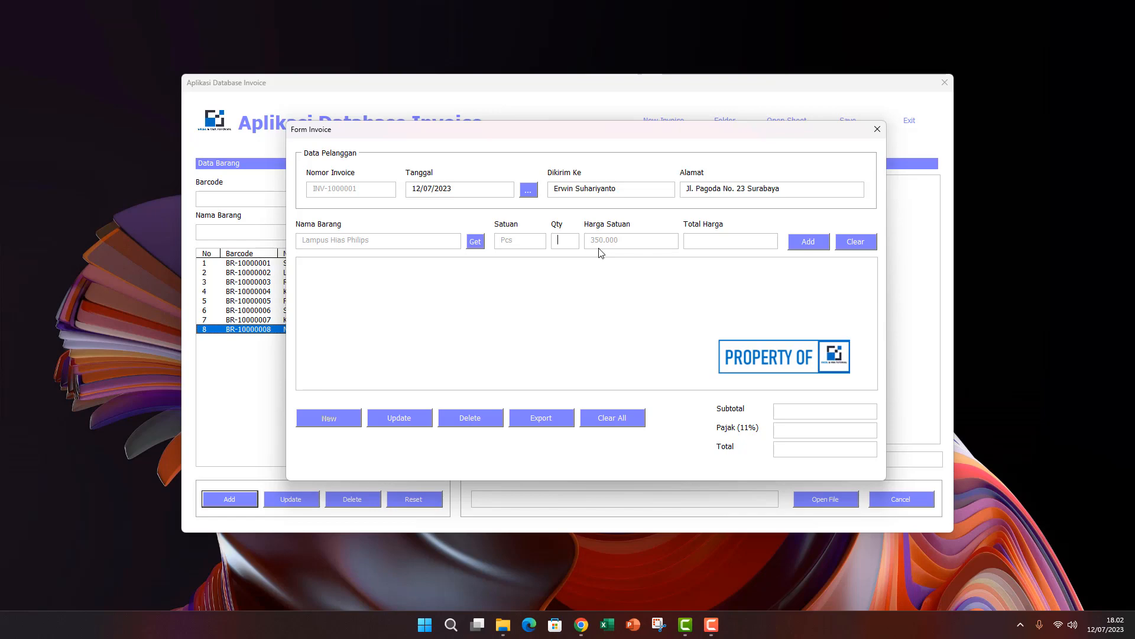
pyautogui.write('5')
pyautogui.click(810, 242)
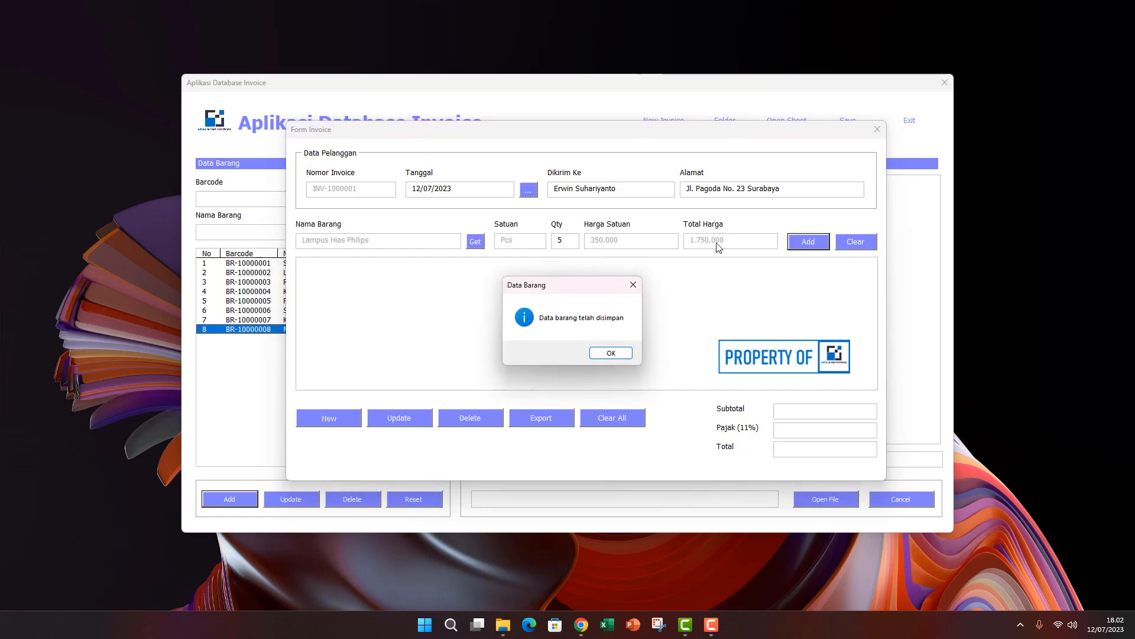
pyautogui.click(612, 352)
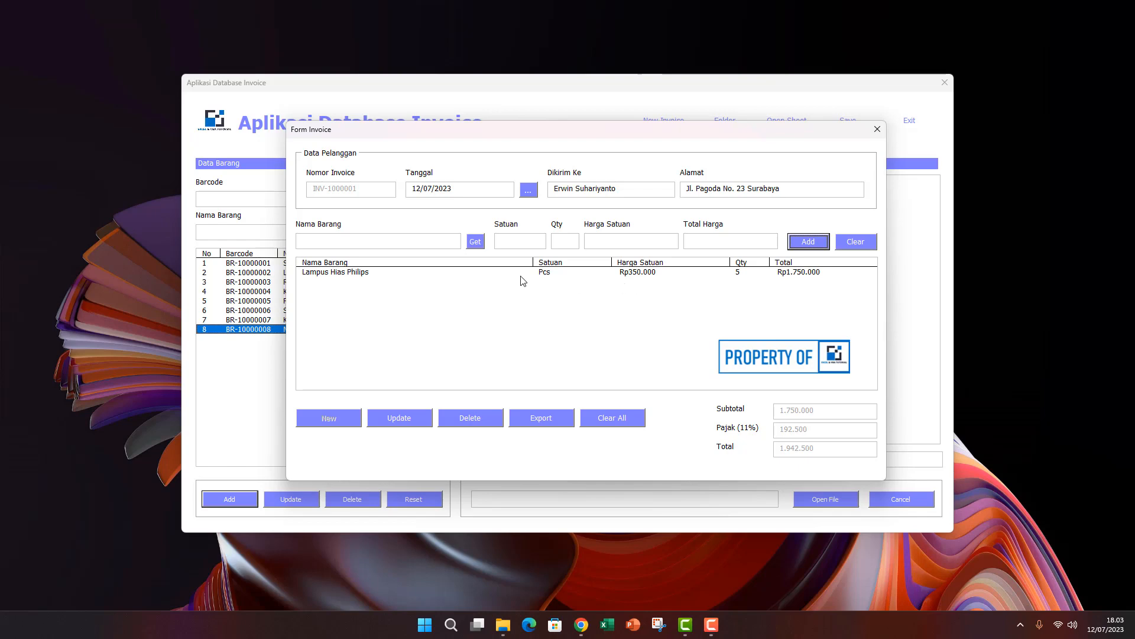
pyautogui.click(476, 243)
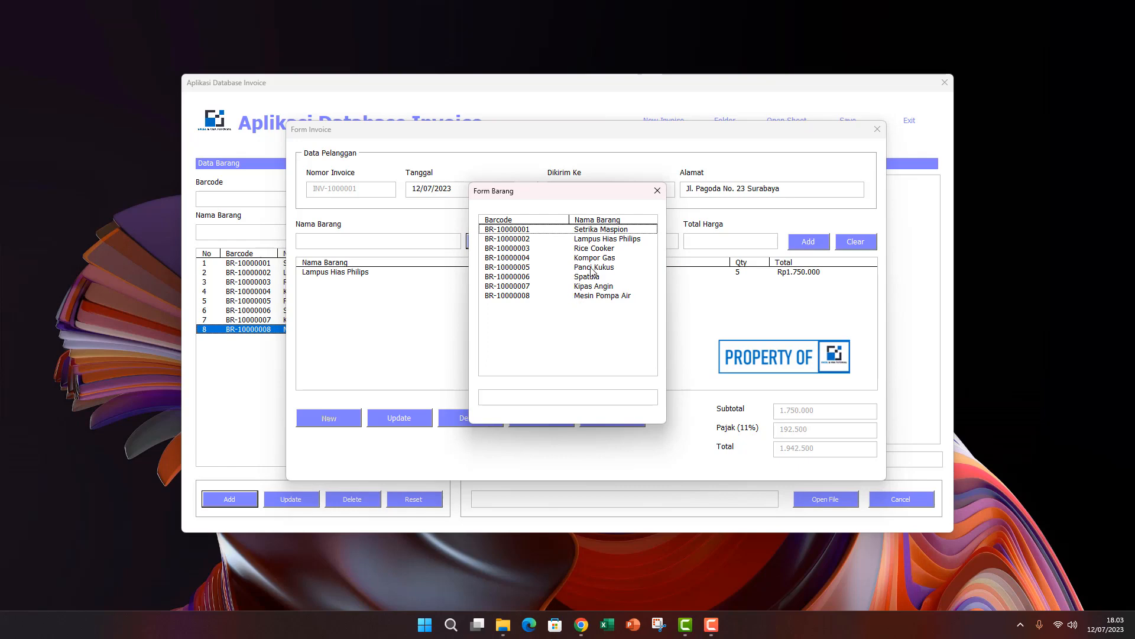
# - Add 2 Pcs of Setrika Maspion at Rp500.000 to the invoice
pyautogui.doubleClick(589, 230)
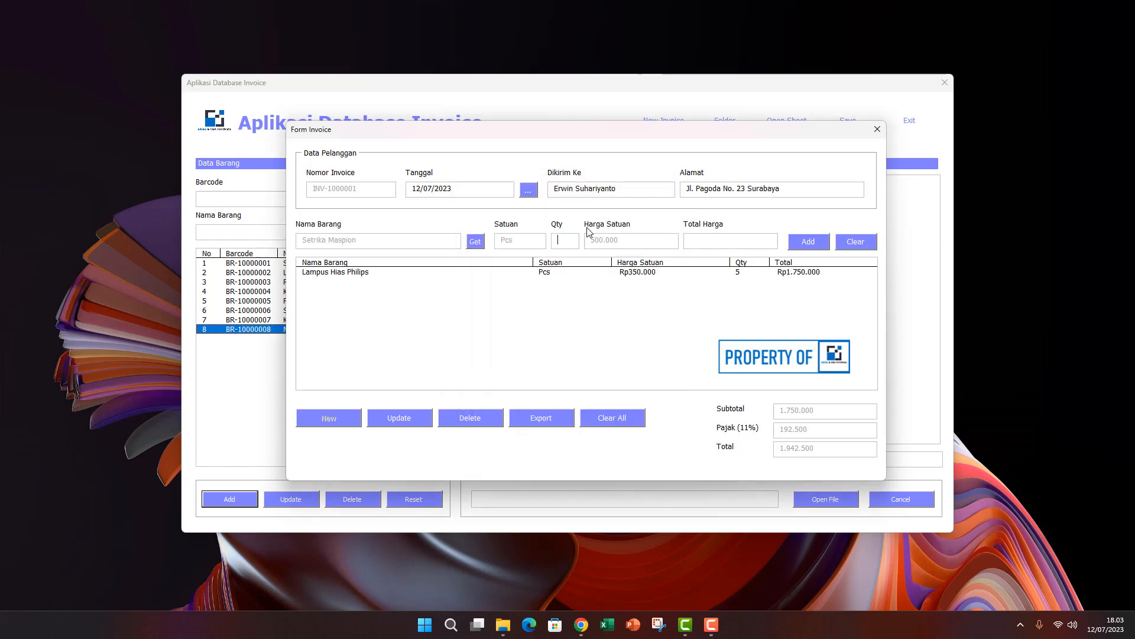
pyautogui.write('2')
pyautogui.click(810, 241)
pyautogui.click(609, 352)
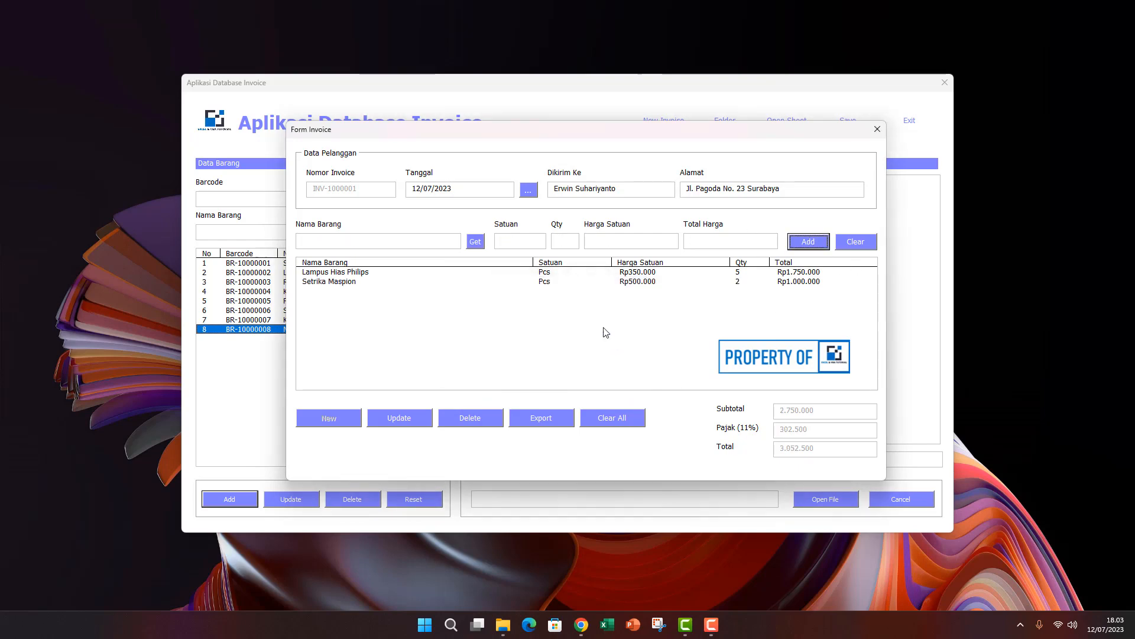
# - Add 3 Pcs of Kipas Angin, bringing the invoice total to 4.224.660
pyautogui.click(477, 242)
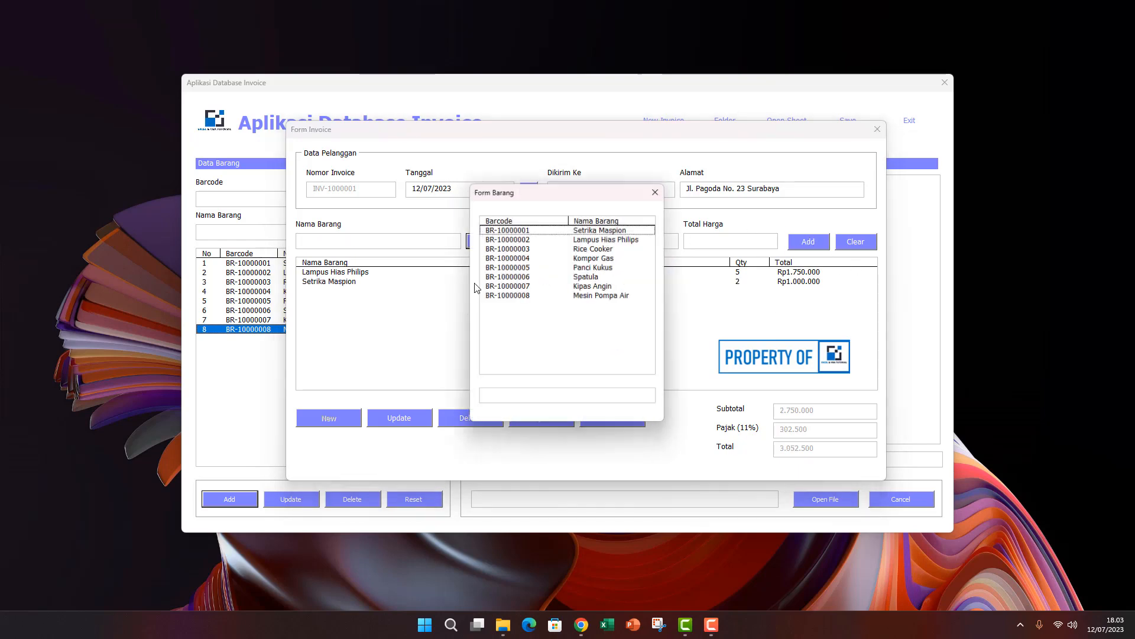
pyautogui.doubleClick(590, 287)
pyautogui.write('3')
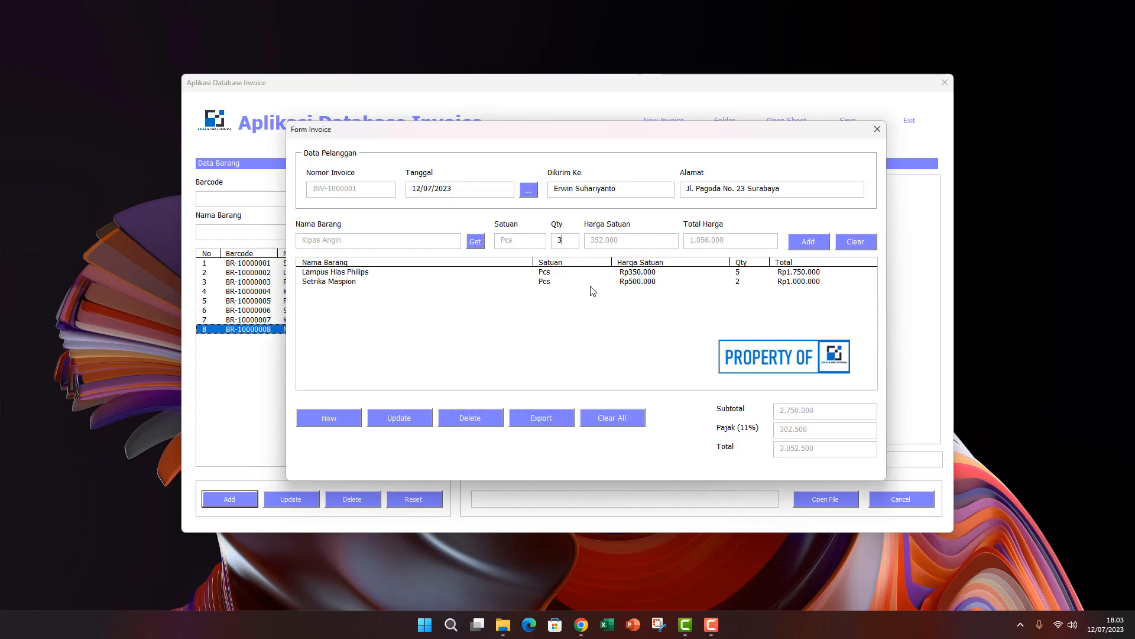
pyautogui.click(795, 242)
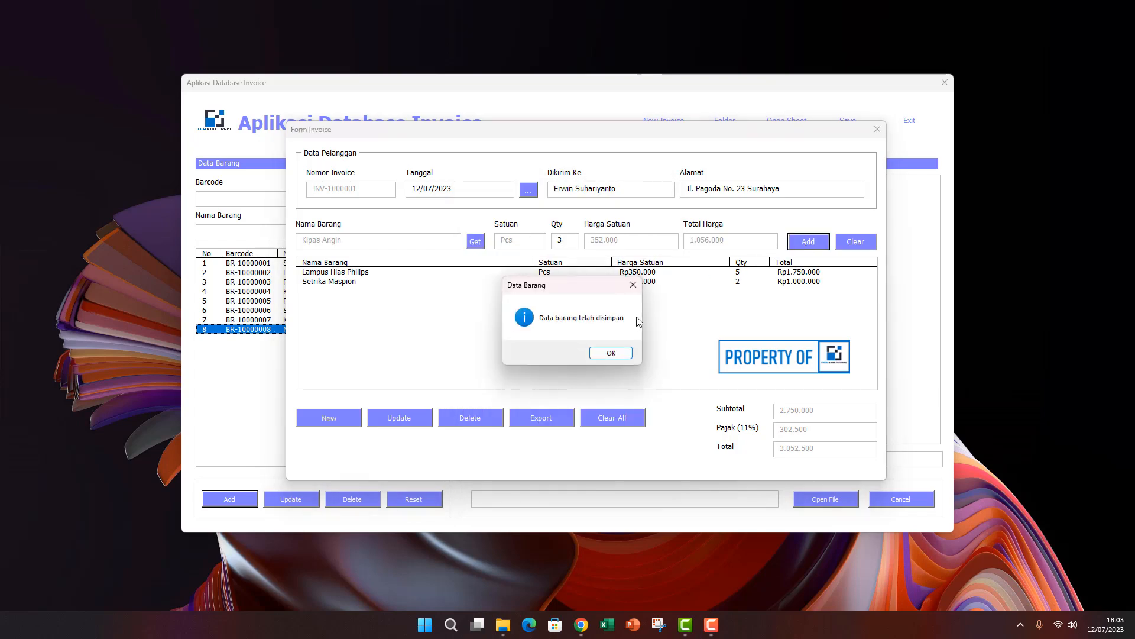
pyautogui.click(611, 352)
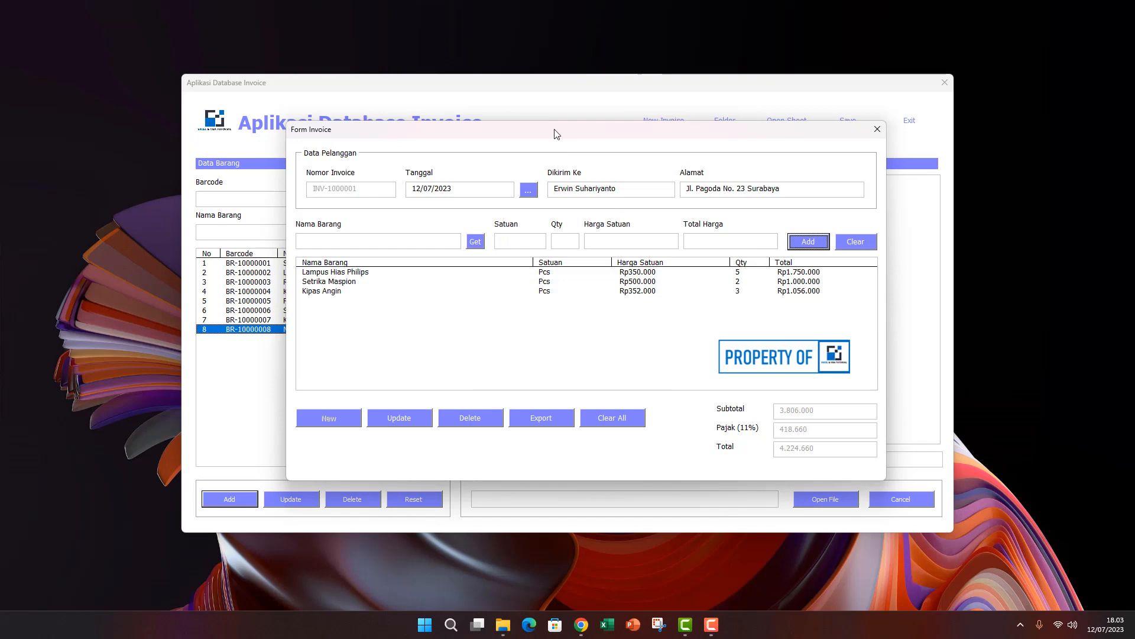
pyautogui.moveTo(553, 132); pyautogui.dragTo(629, 123)
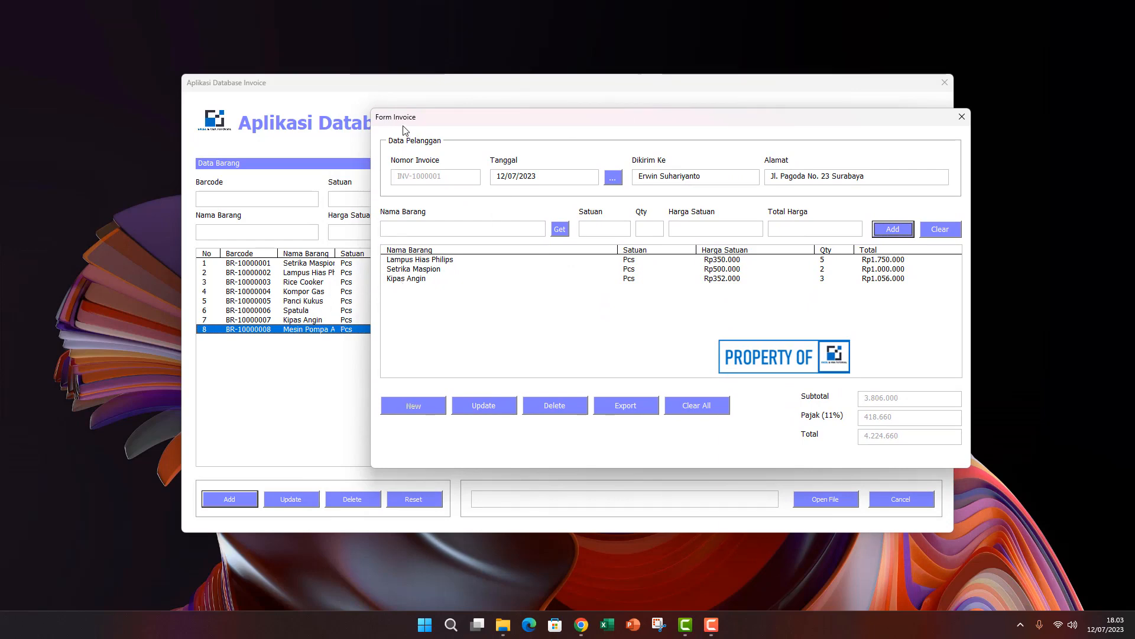
pyautogui.moveTo(412, 119); pyautogui.dragTo(513, 131)
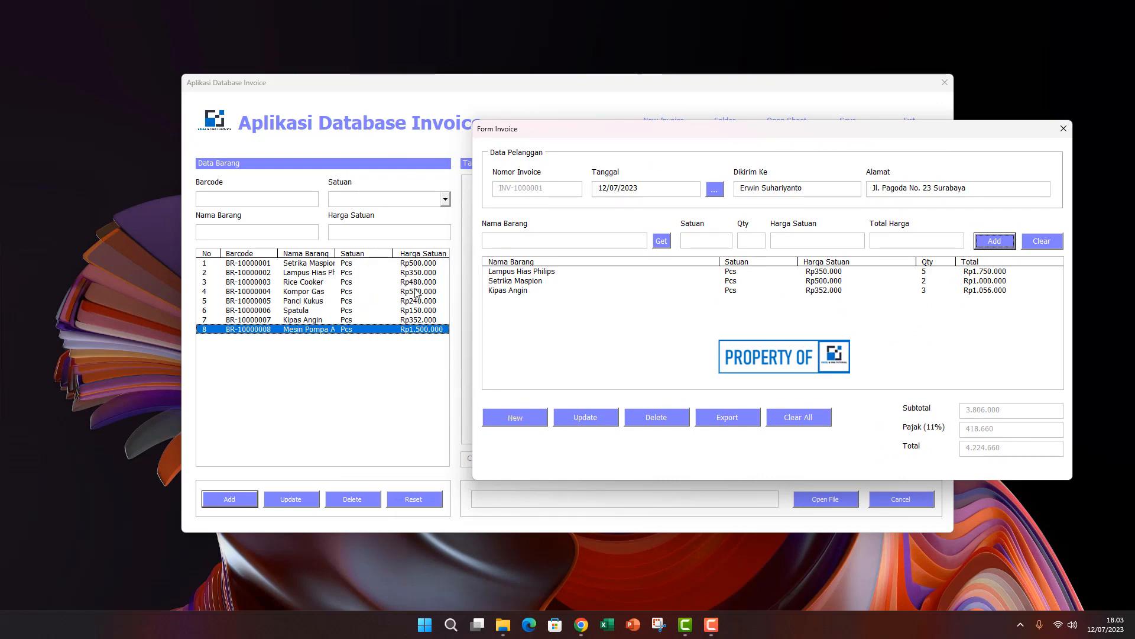
pyautogui.moveTo(510, 128); pyautogui.dragTo(284, 125)
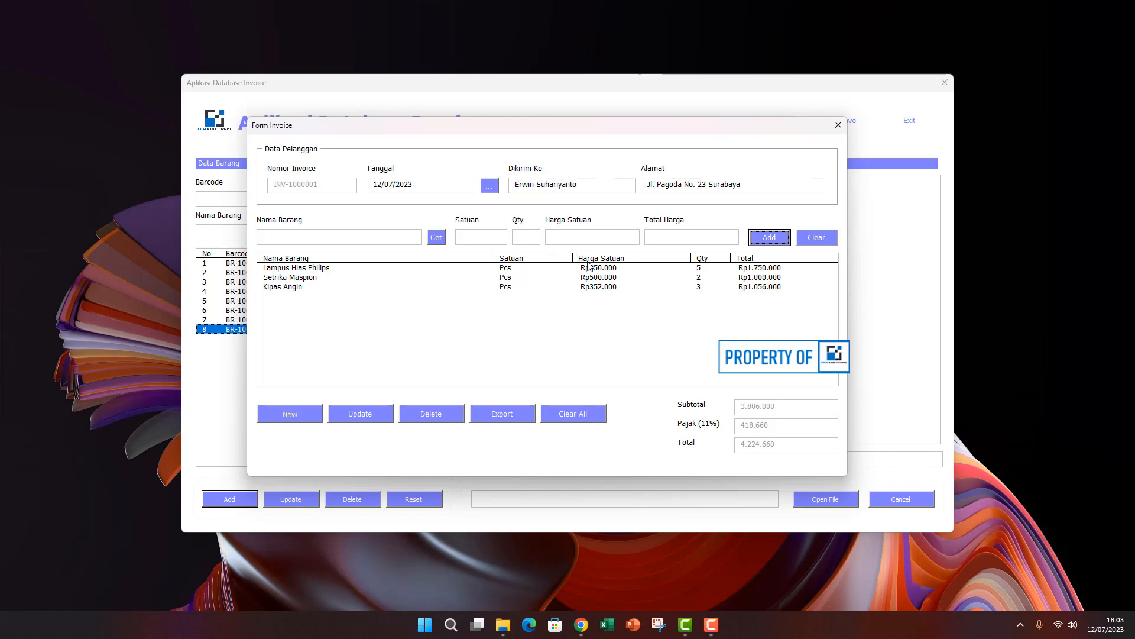
pyautogui.moveTo(458, 127); pyautogui.dragTo(611, 102)
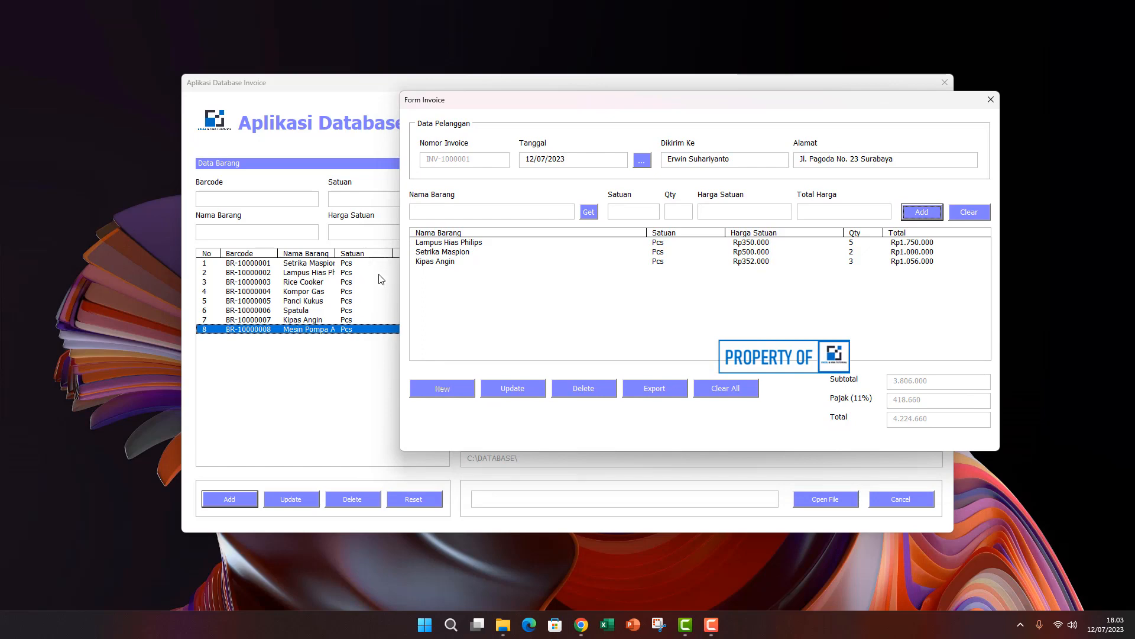
pyautogui.moveTo(566, 101); pyautogui.dragTo(455, 129)
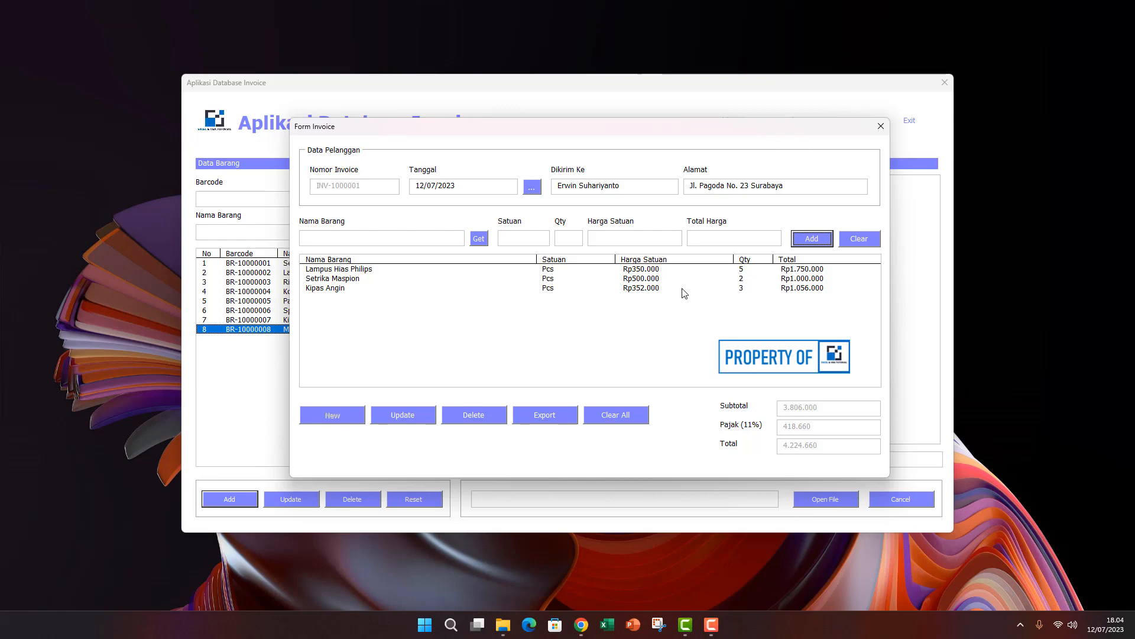
# - Change Setrika Maspion's quantity from 2 to 4, raising the total to 5.334.660
pyautogui.doubleClick(550, 278)
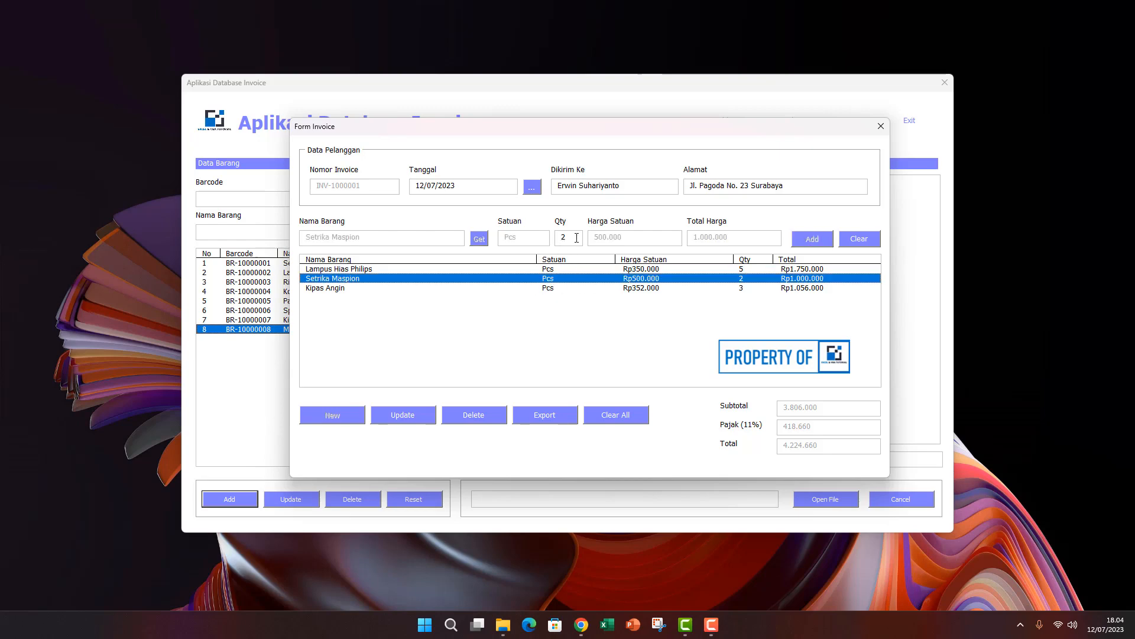
pyautogui.moveTo(577, 238); pyautogui.dragTo(535, 245)
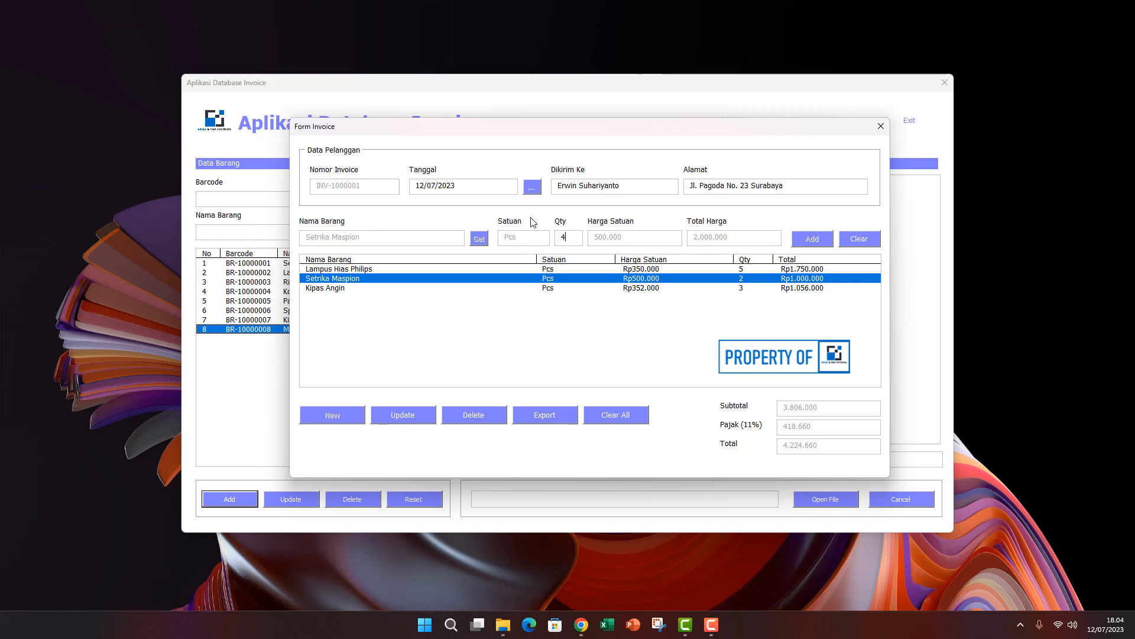
pyautogui.click(409, 417)
pyautogui.click(608, 353)
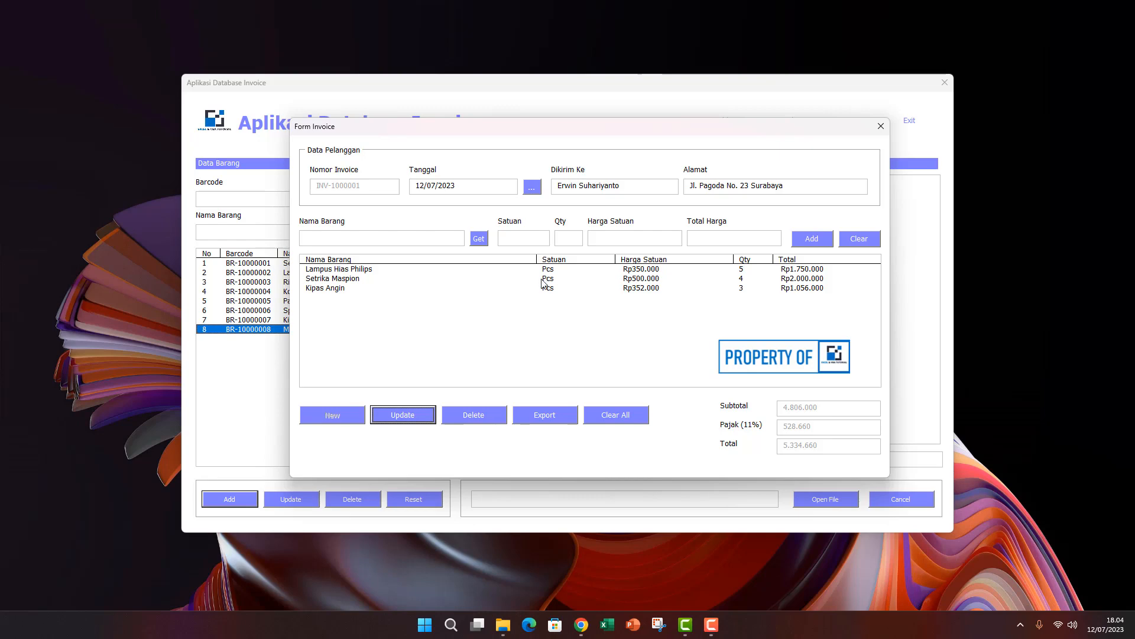
pyautogui.click(343, 281)
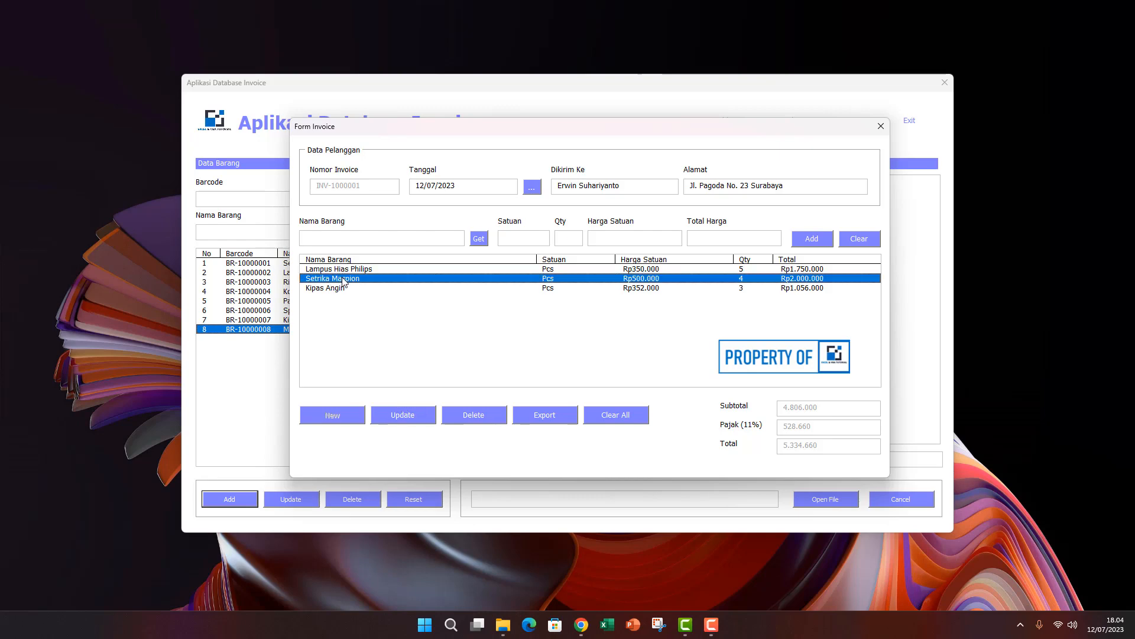
# - Delete the Setrika Maspion line, dropping the total to 3.114.660, and reopen Form Barang
pyautogui.click(486, 412)
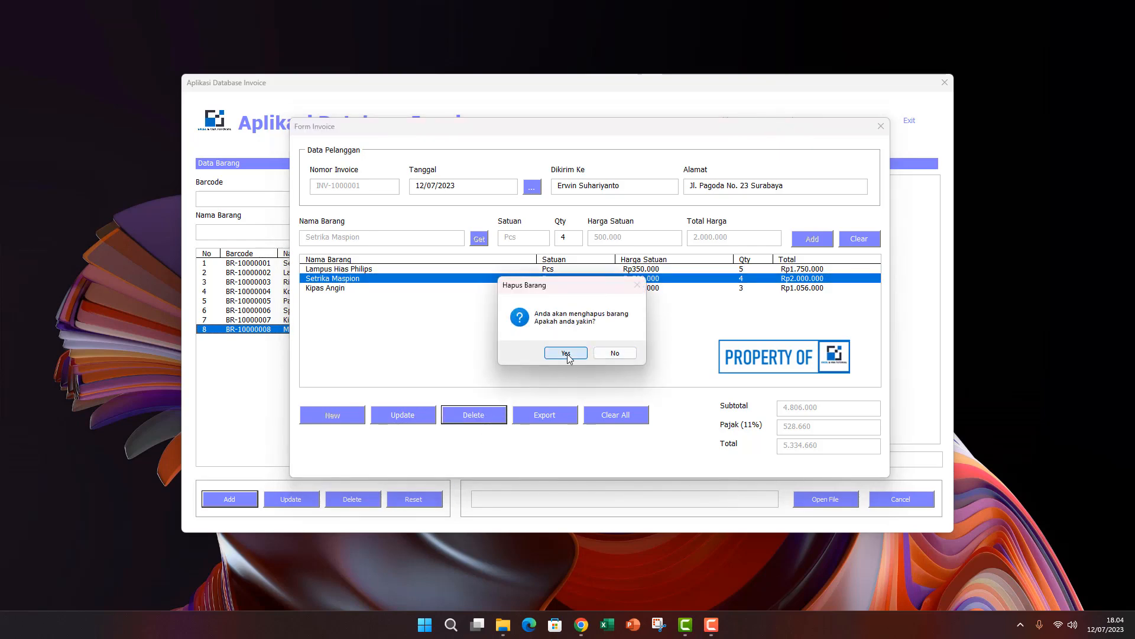
pyautogui.click(567, 353)
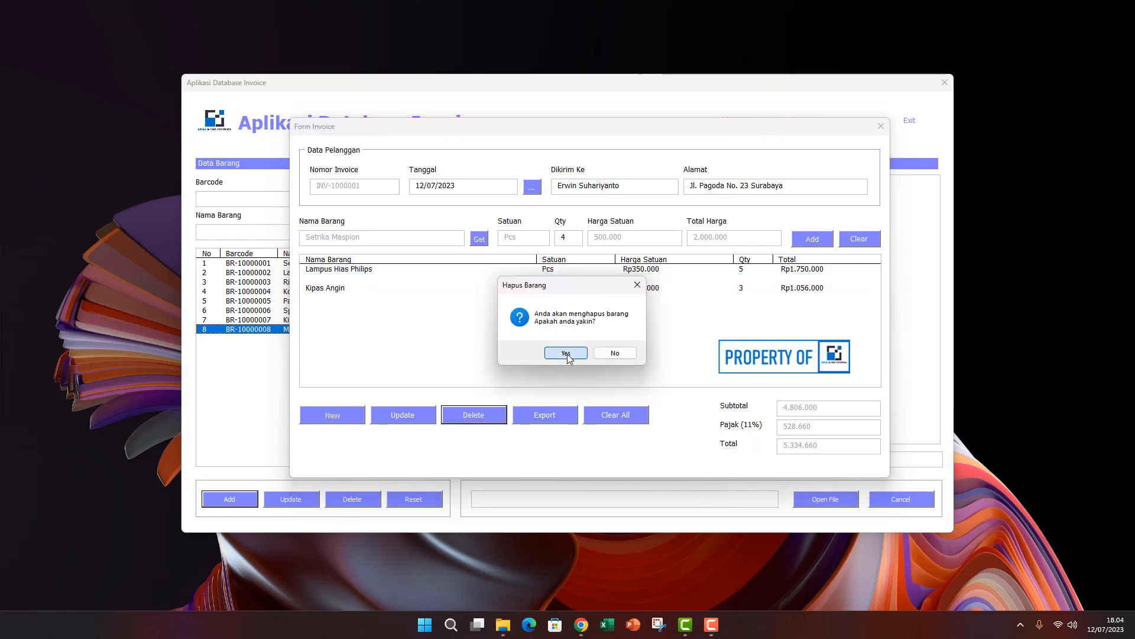
pyautogui.click(608, 353)
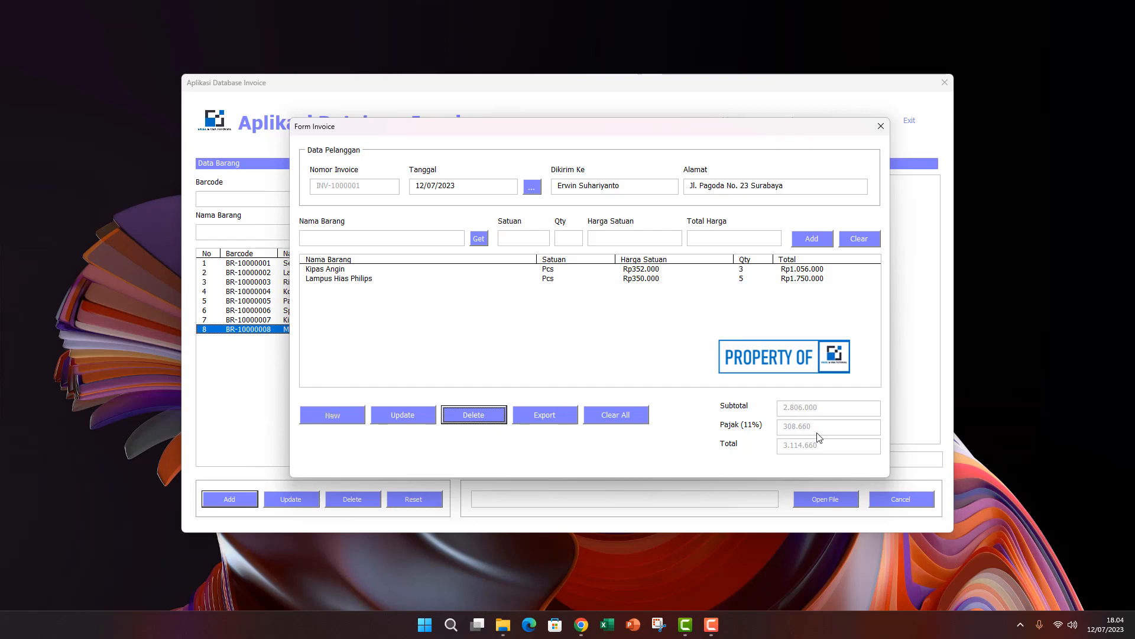
pyautogui.click(478, 238)
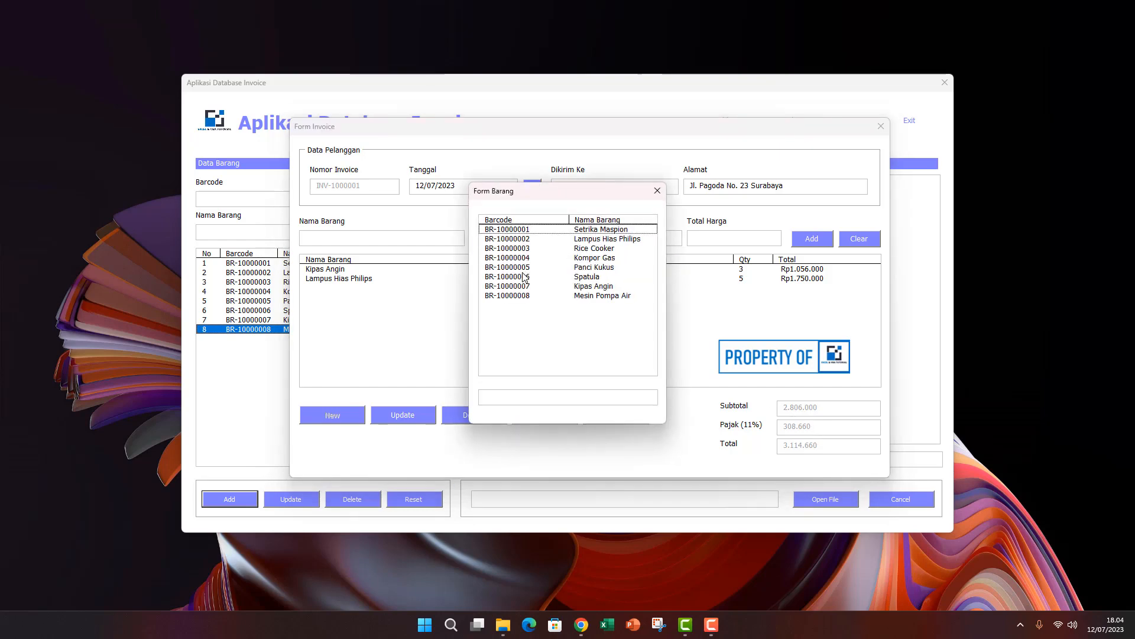
# - Add 5 Pcs of Panci Kukus at Rp240.000, bringing the total to 4.446.660
pyautogui.click(523, 276)
pyautogui.doubleClick(525, 267)
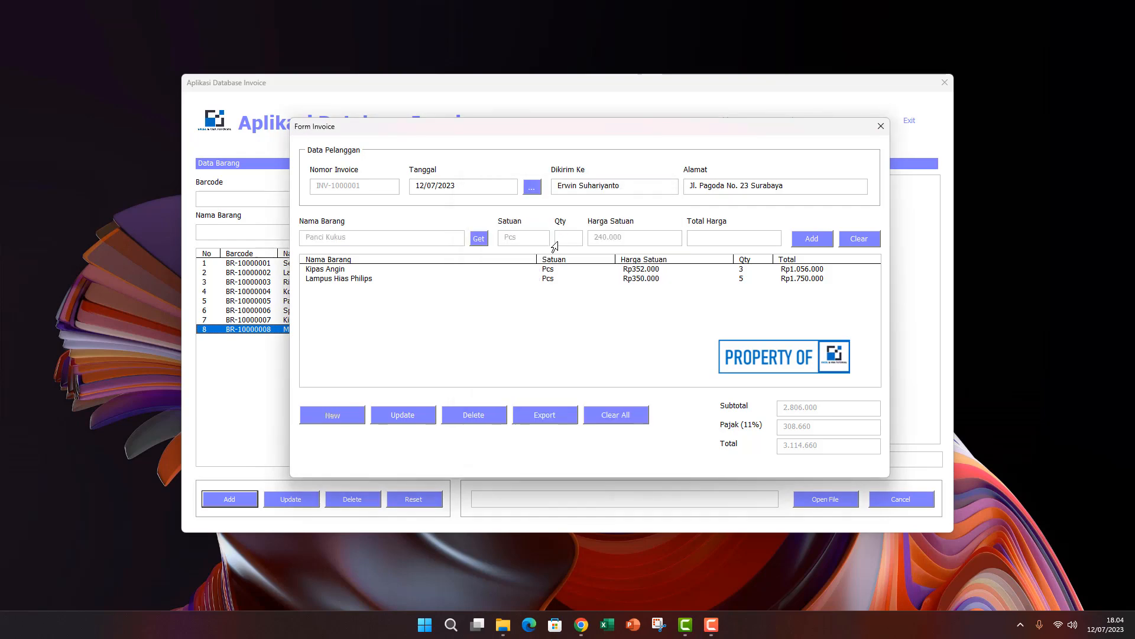
pyautogui.write('5')
pyautogui.click(822, 243)
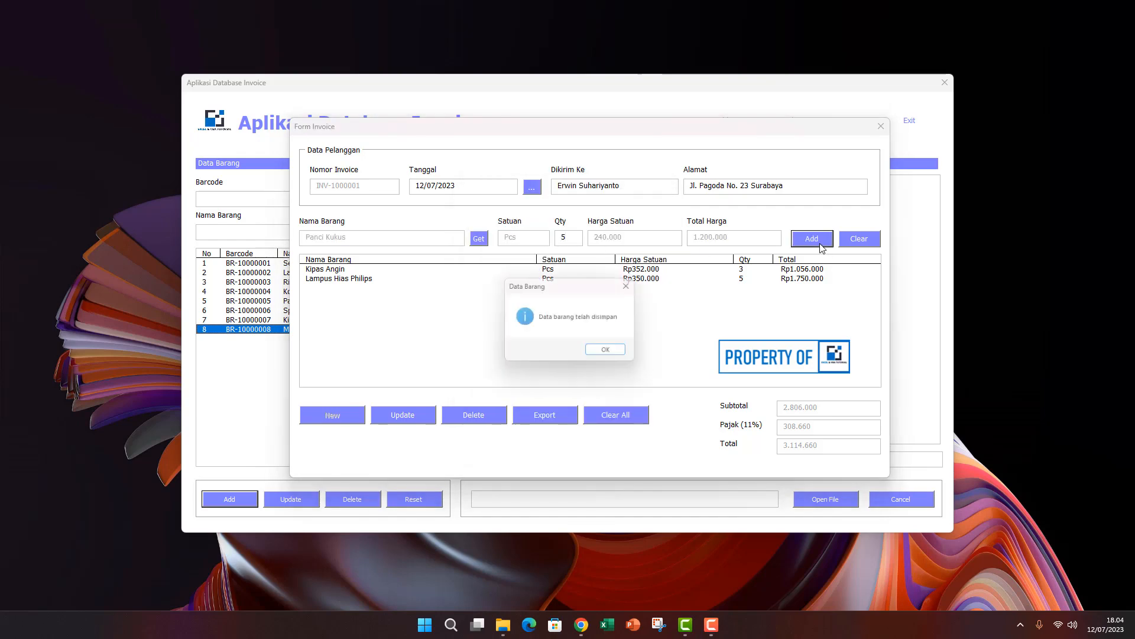
pyautogui.click(608, 352)
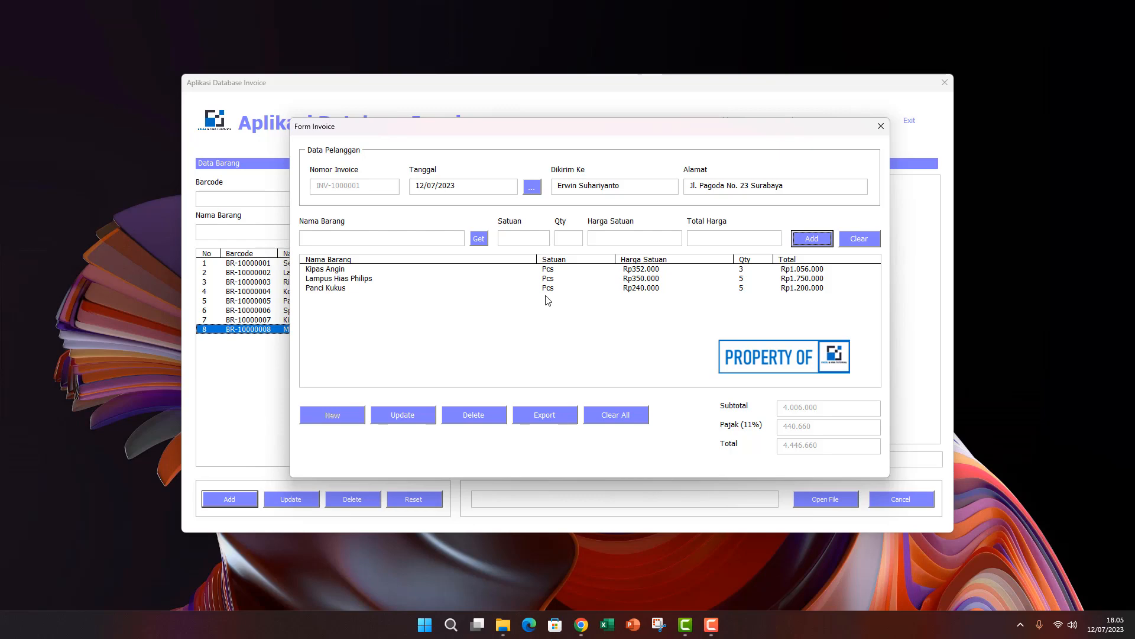
# - Export invoice INV-1000001 to PDF and review it in Edge down to the signature
pyautogui.click(547, 419)
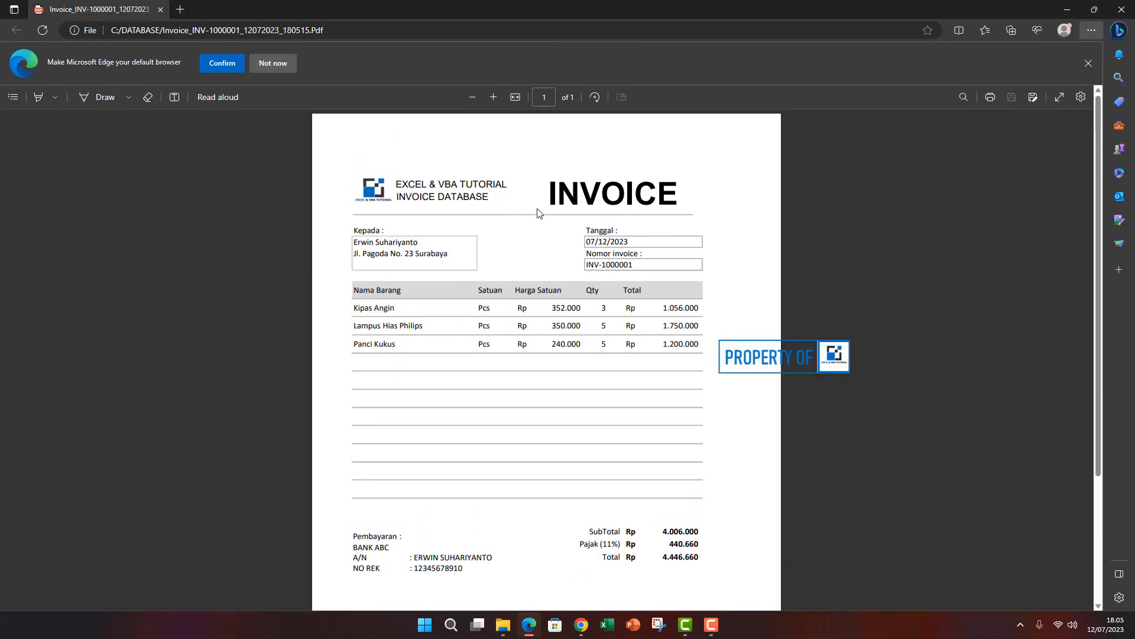
pyautogui.scroll(-3, 536, 246)
pyautogui.scroll(3, 537, 246)
pyautogui.scroll(-2, 412, 296)
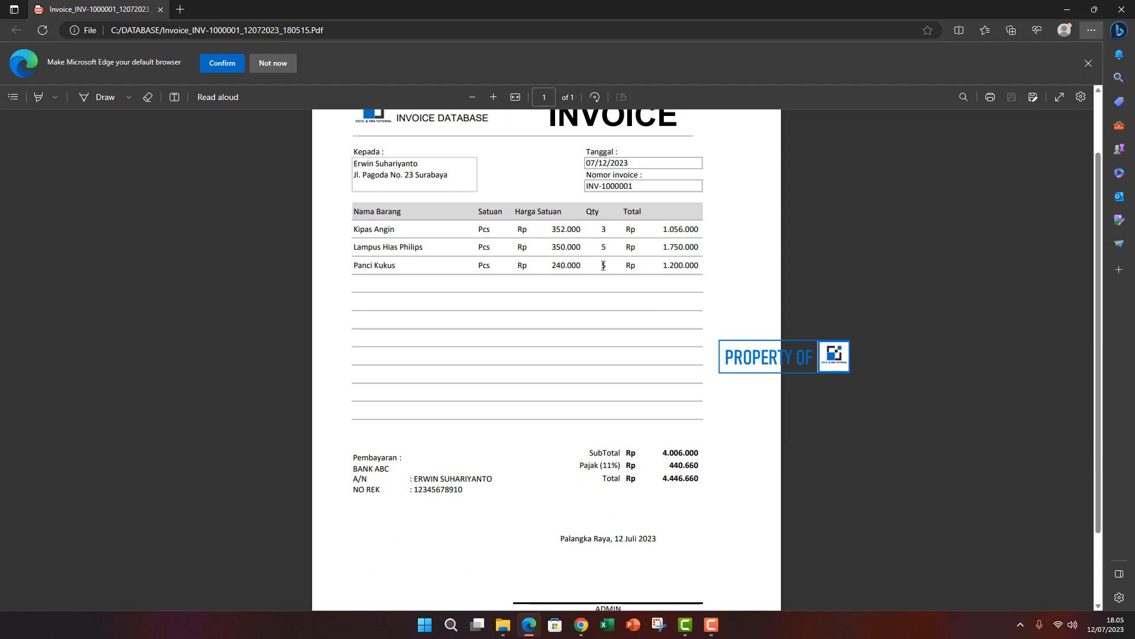
pyautogui.scroll(-2, 600, 401)
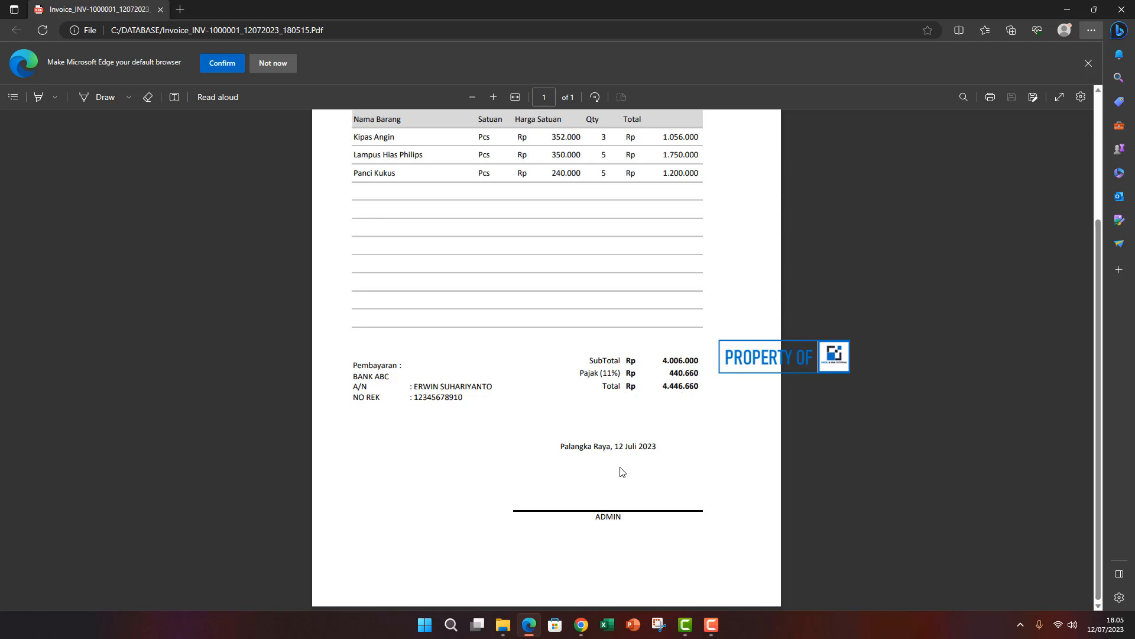
pyautogui.scroll(3, 609, 467)
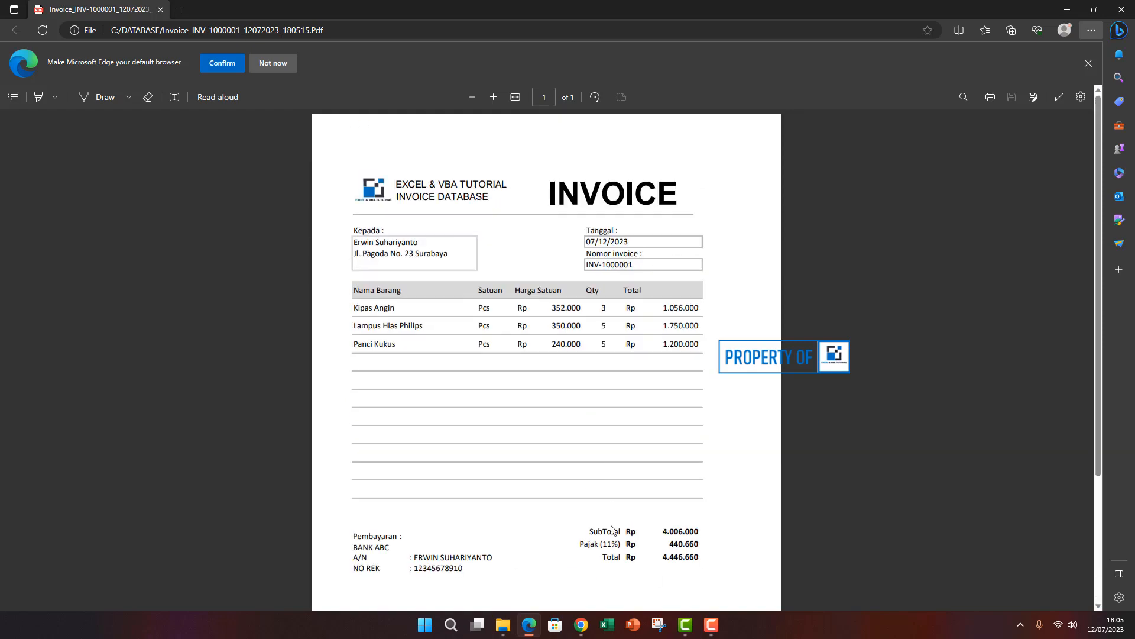
pyautogui.scroll(-3, 609, 467)
pyautogui.scroll(3, 594, 392)
# - Close the INV-1000001 PDF in Edge and dismiss the 'Invoice telah di export ke Pdf' message
pyautogui.click(1122, 9)
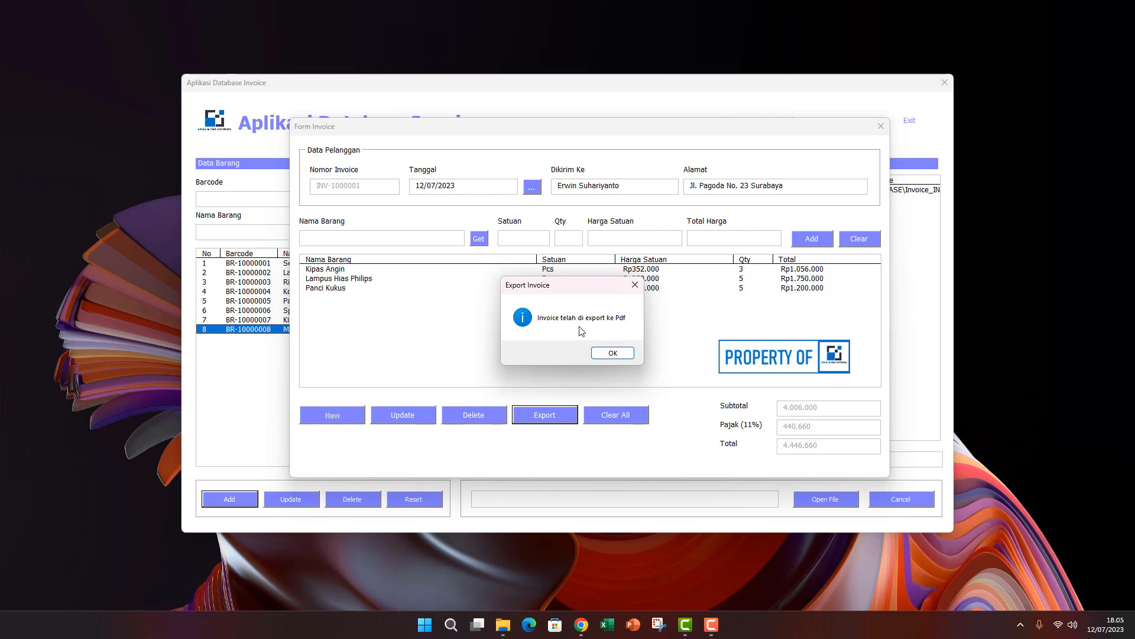
pyautogui.click(628, 355)
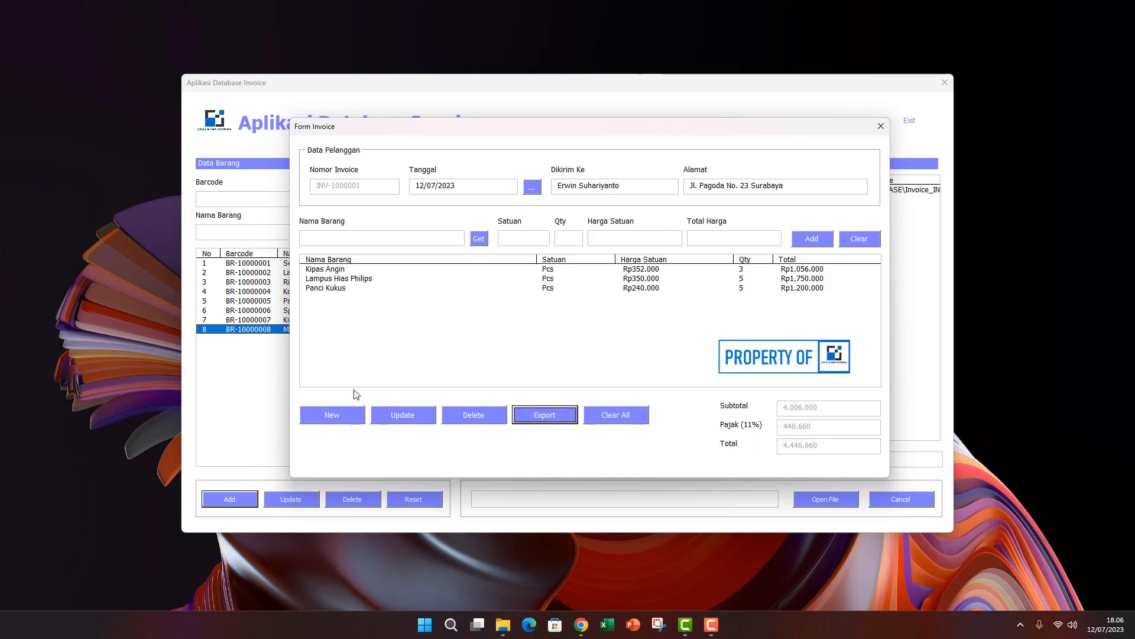
# - Start blank invoice INV-1000003, declining the first prompt and then confirming with Yes
pyautogui.click(341, 414)
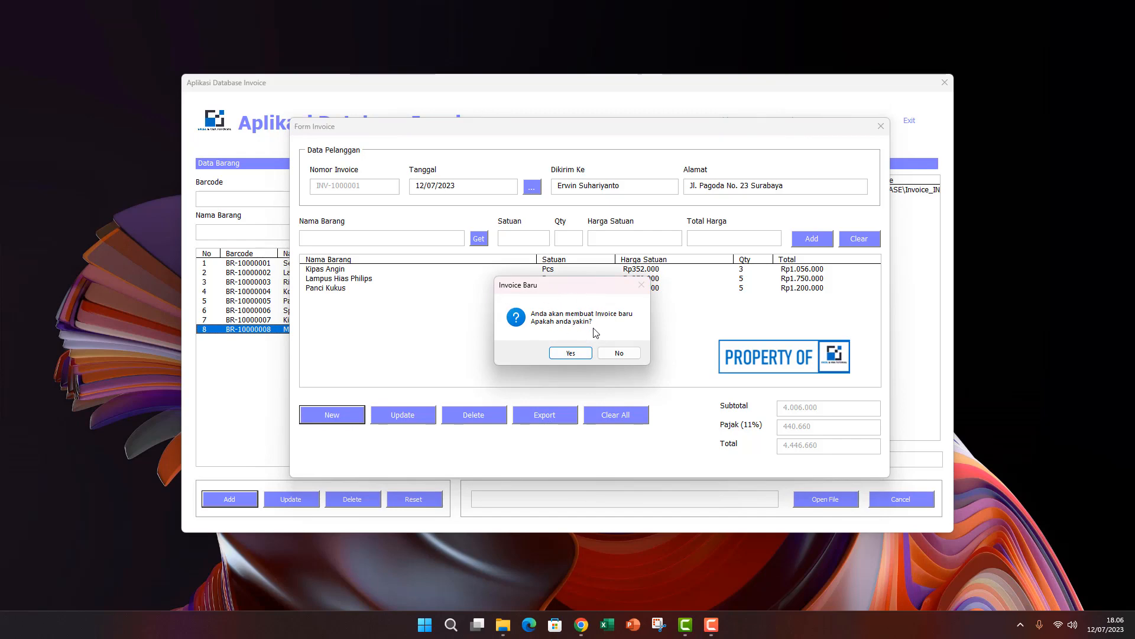
pyautogui.click(618, 353)
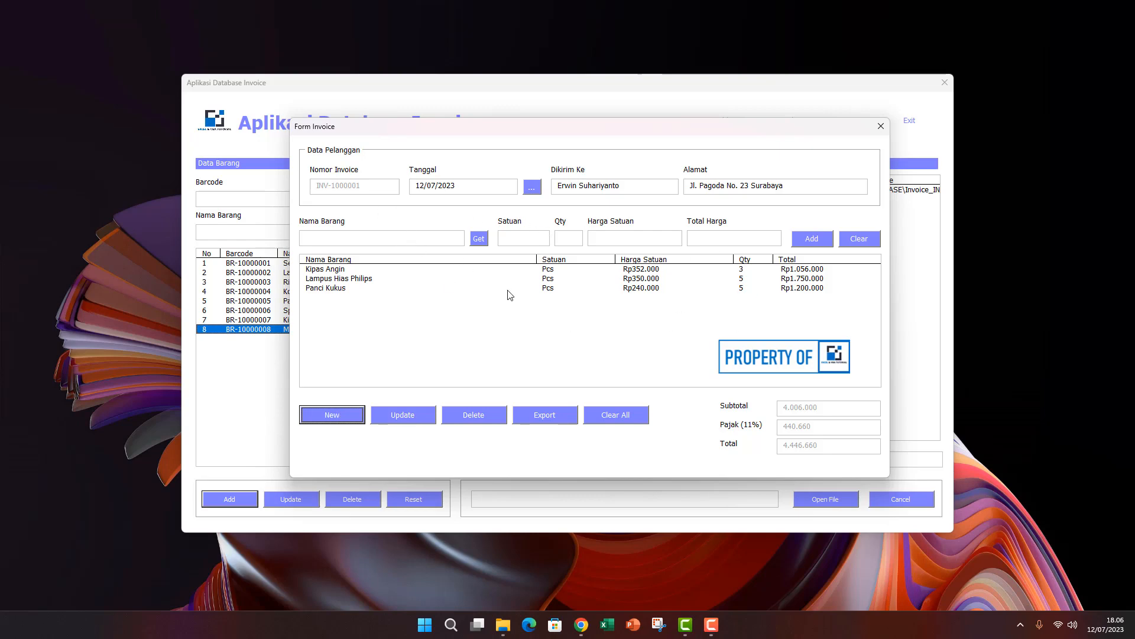
pyautogui.click(340, 418)
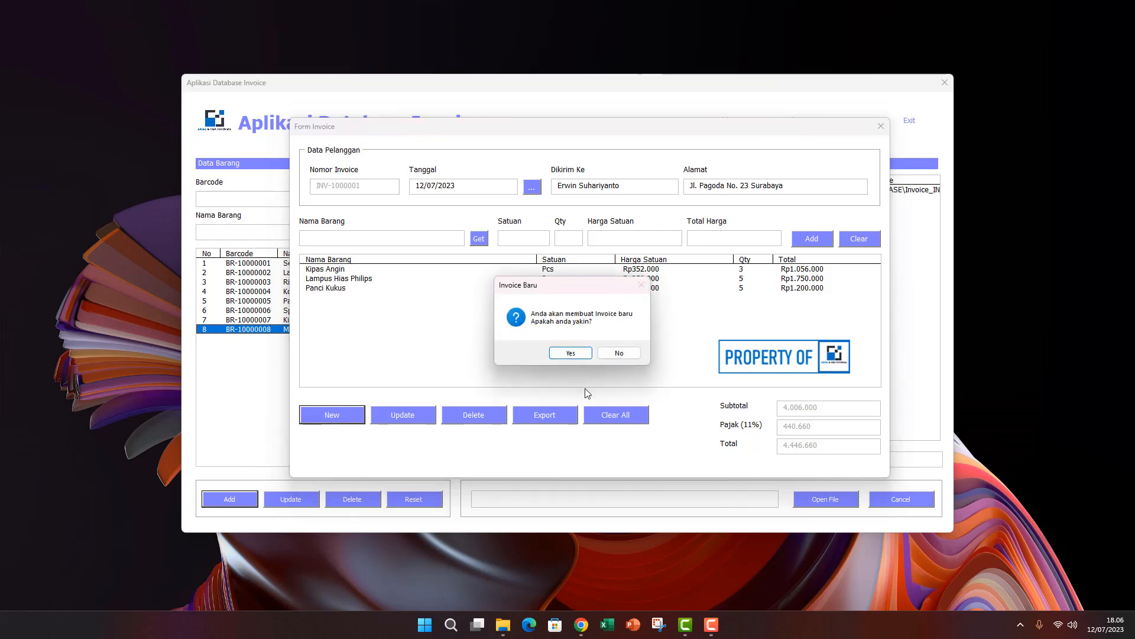
pyautogui.click(569, 353)
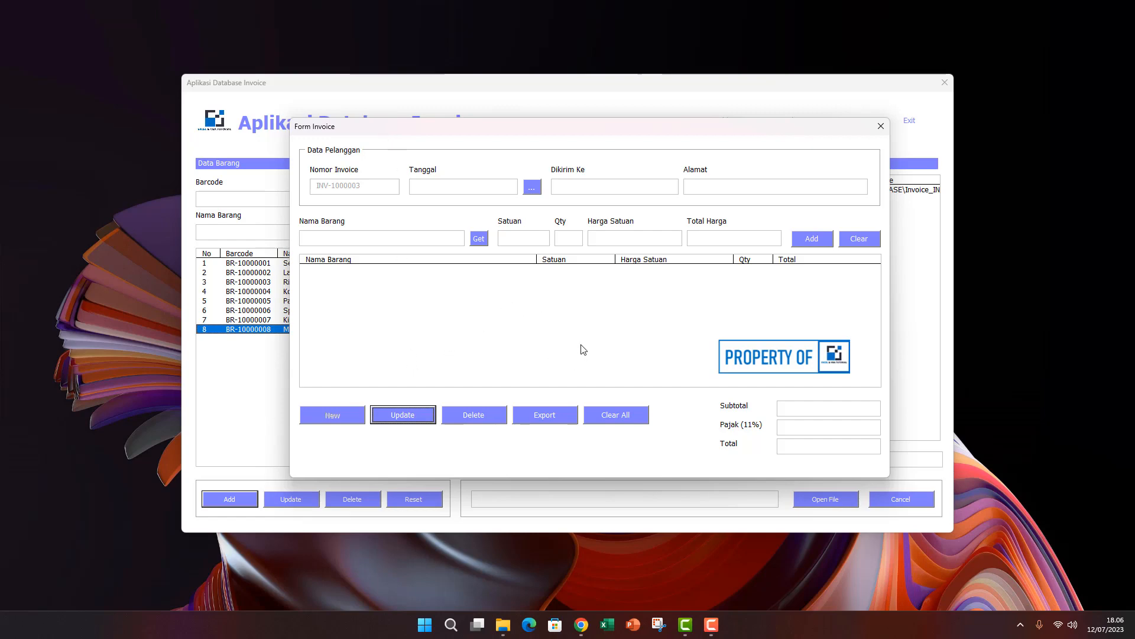
# - Set the invoice date to 11 July 2023 with the calendar picker
pyautogui.click(532, 186)
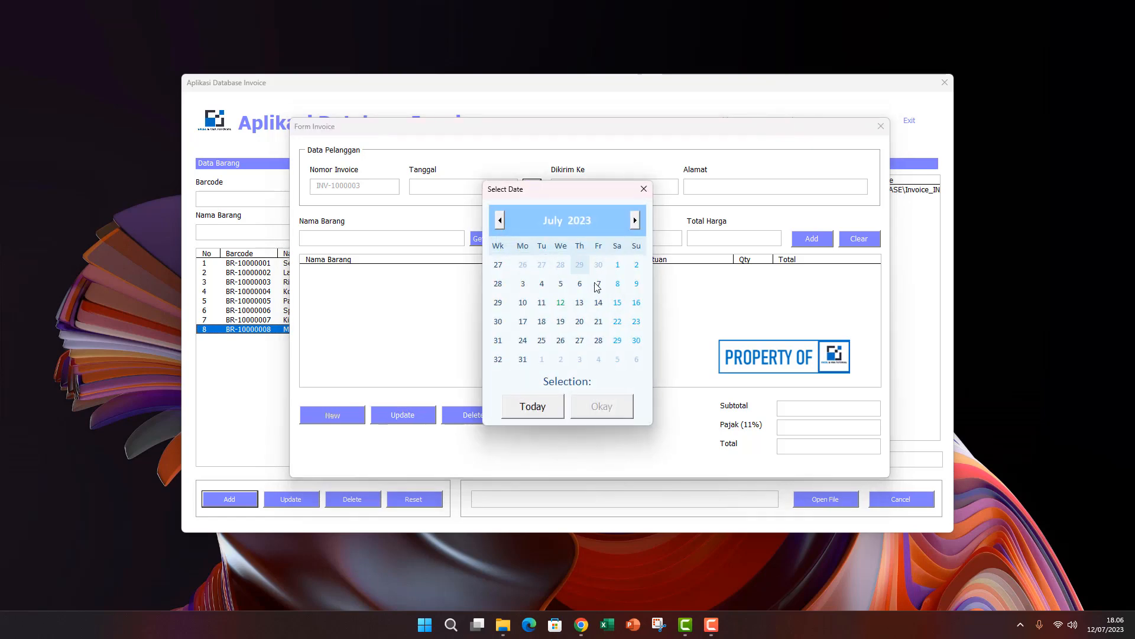
pyautogui.click(580, 304)
pyautogui.click(541, 302)
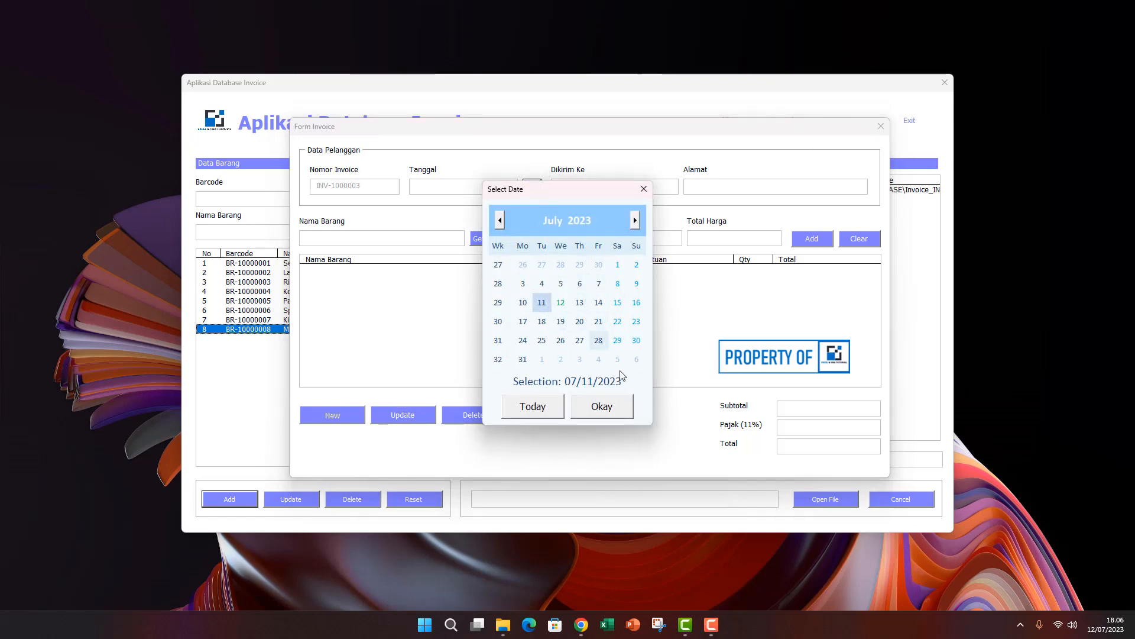
pyautogui.click(602, 406)
# - Enter the recipient's name in Dikirim Ke and their address in Alamat, then open Form Barang
pyautogui.click(615, 188)
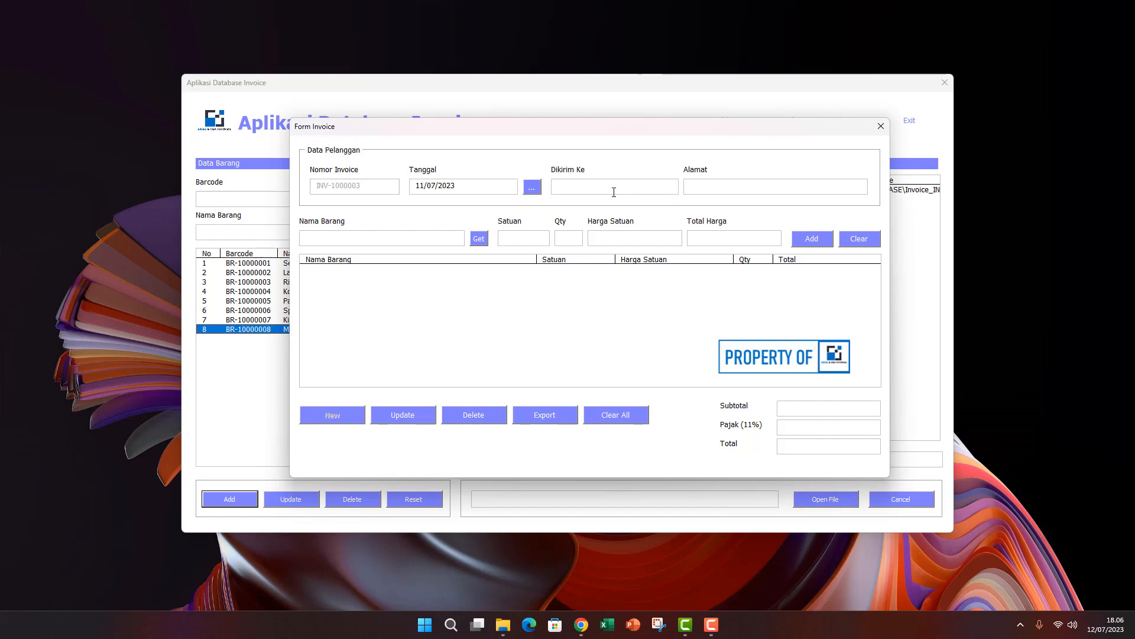
pyautogui.write('Dadu Subagio')
pyautogui.click(698, 194)
pyautogui.write('Jl. Kencda')
pyautogui.write('ana ')
pyautogui.write('Ungu')
pyautogui.write(' Jaka')
pyautogui.write('rta Utara')
pyautogui.click(480, 239)
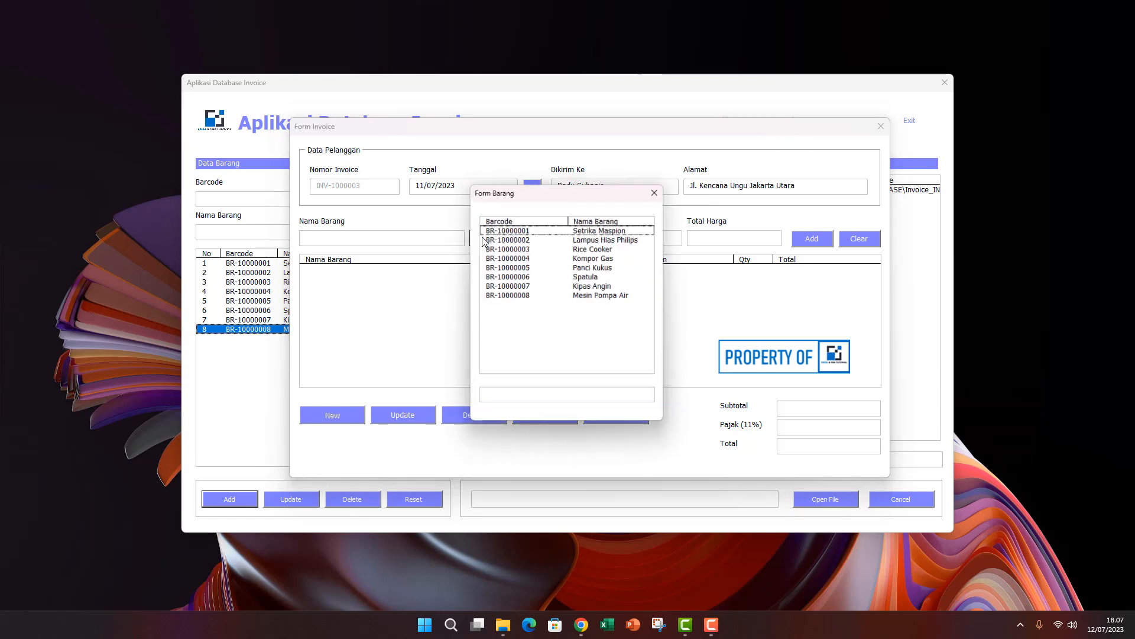
# - Add Kipas Angin quantity 2 and Mesin Pompa Air quantity 3 to the invoice
pyautogui.click(580, 286)
pyautogui.doubleClick(570, 288)
pyautogui.write('2')
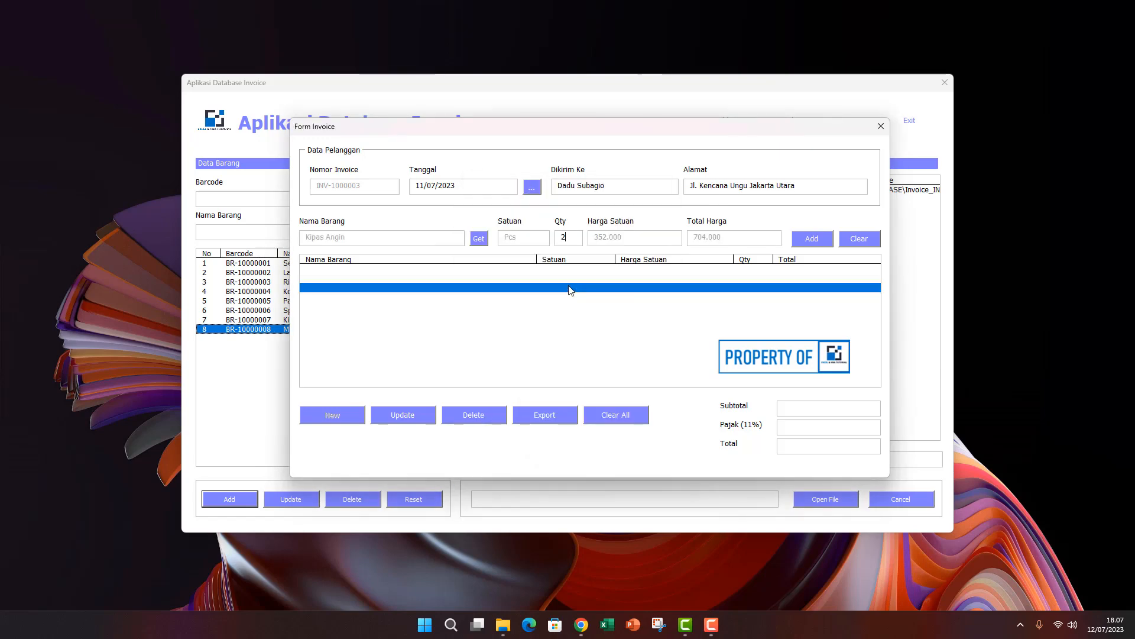
pyautogui.click(802, 240)
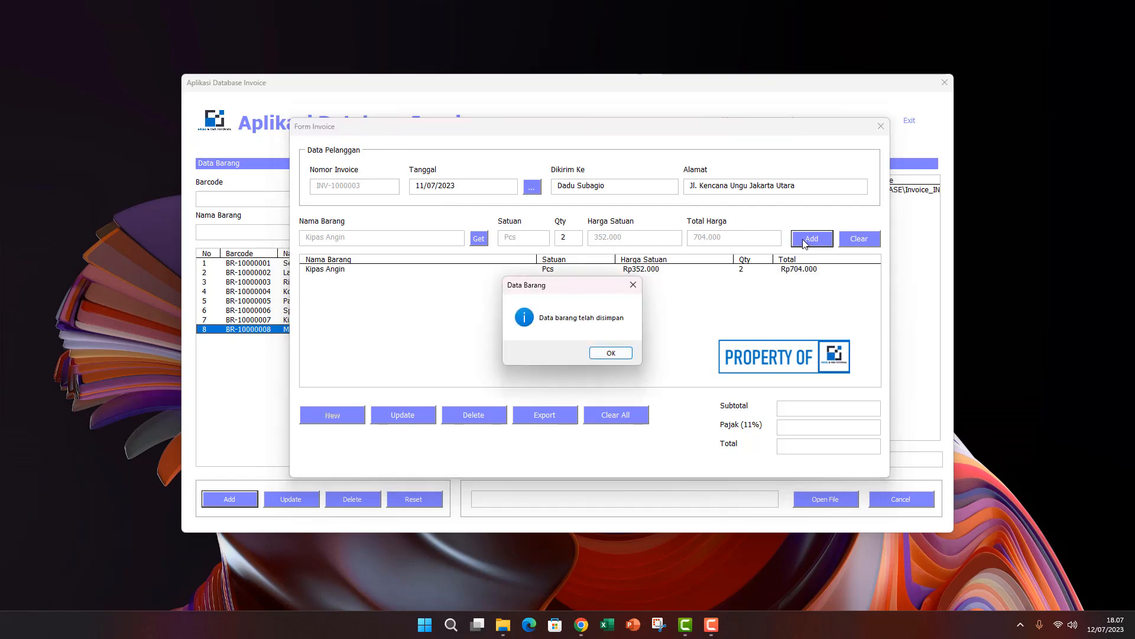
pyautogui.click(610, 354)
pyautogui.click(479, 239)
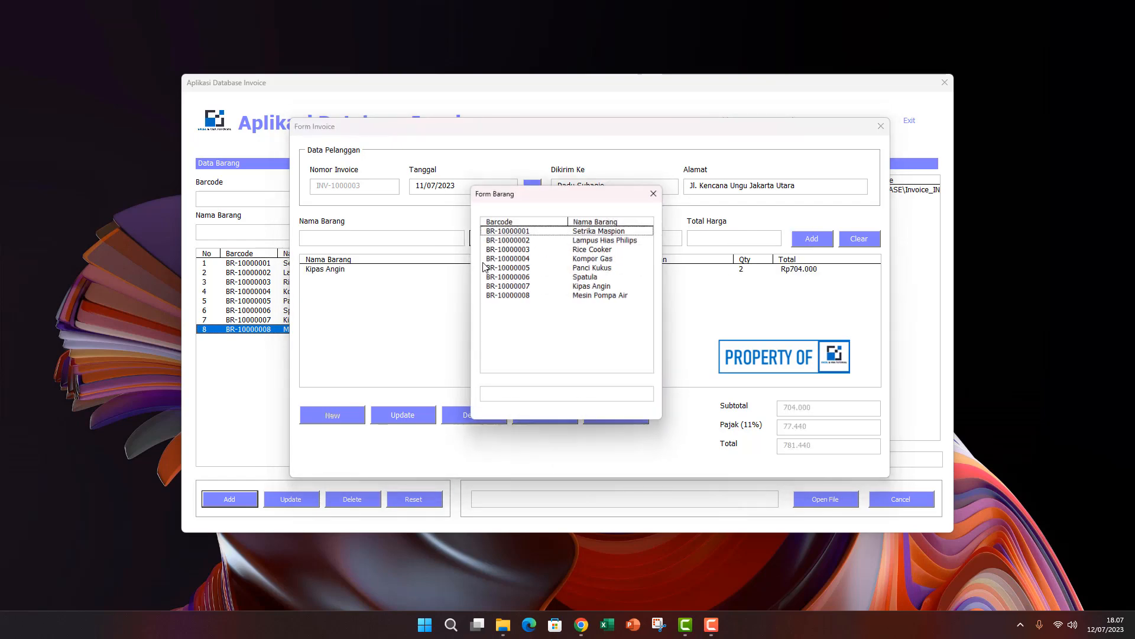
pyautogui.doubleClick(583, 295)
pyautogui.write('3')
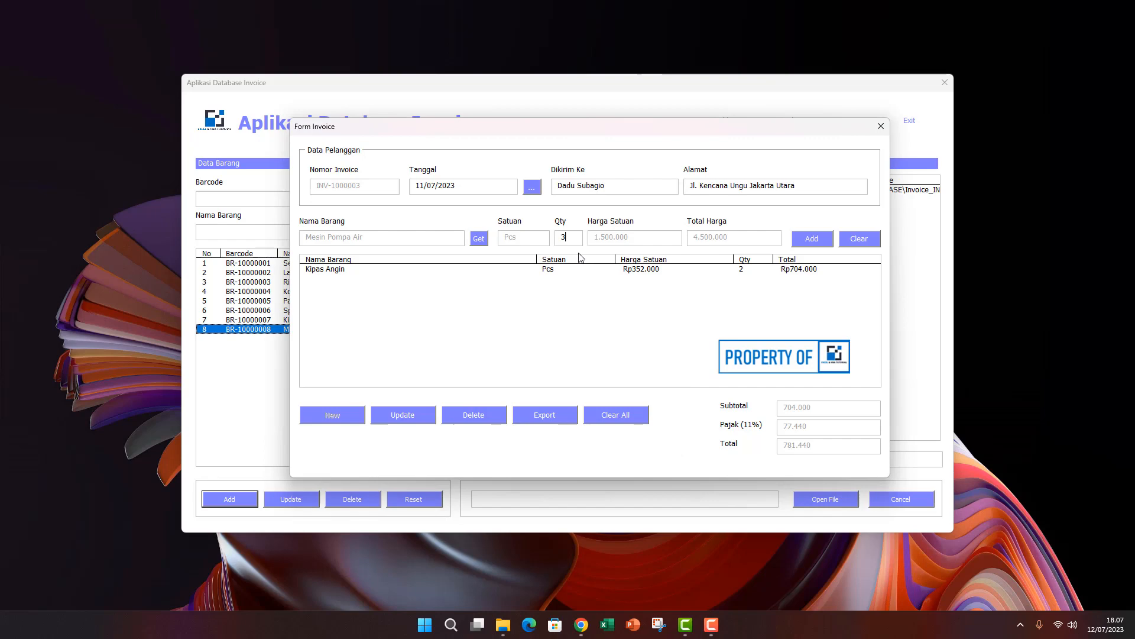
pyautogui.click(803, 240)
pyautogui.click(610, 353)
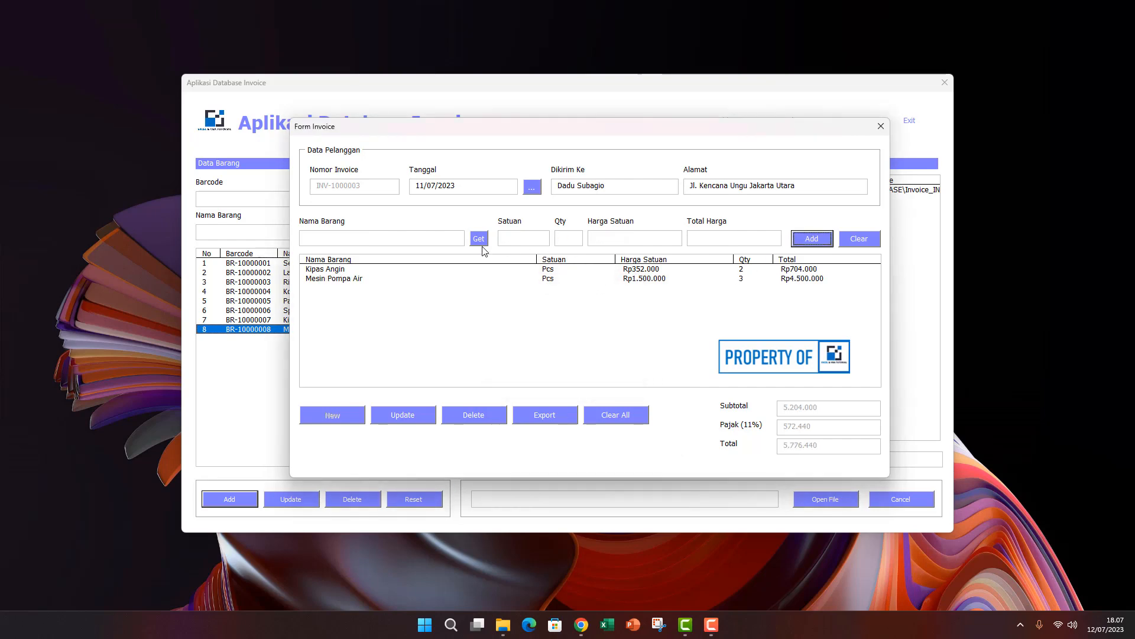
# - Add Rice Cooker with quantity 5 to the invoice
pyautogui.click(479, 239)
pyautogui.doubleClick(585, 247)
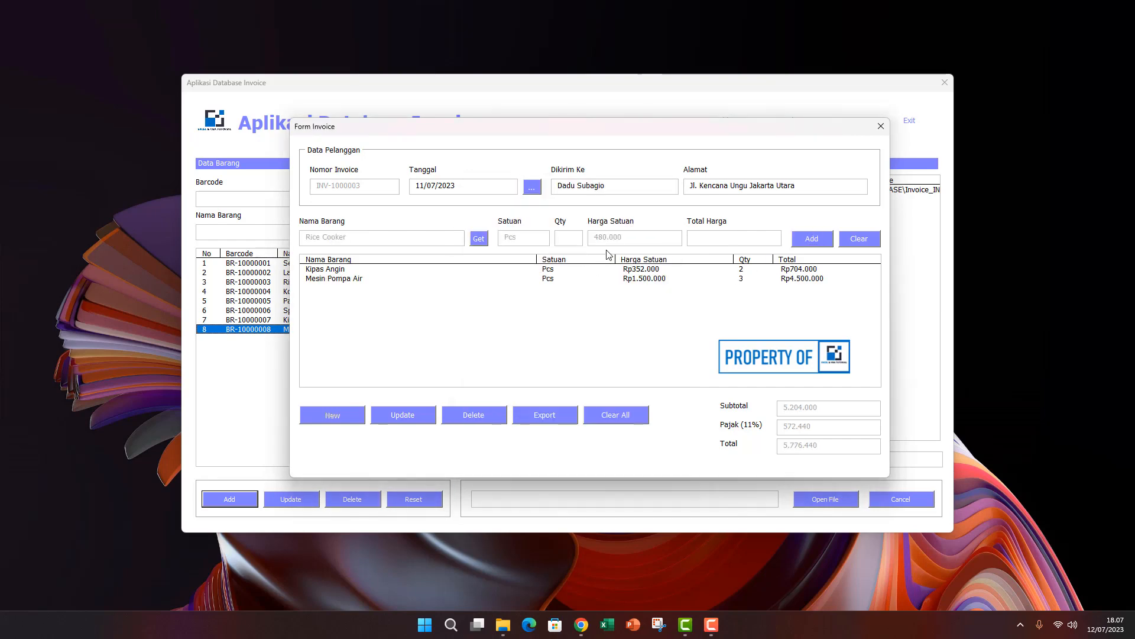
pyautogui.write('5')
pyautogui.click(811, 241)
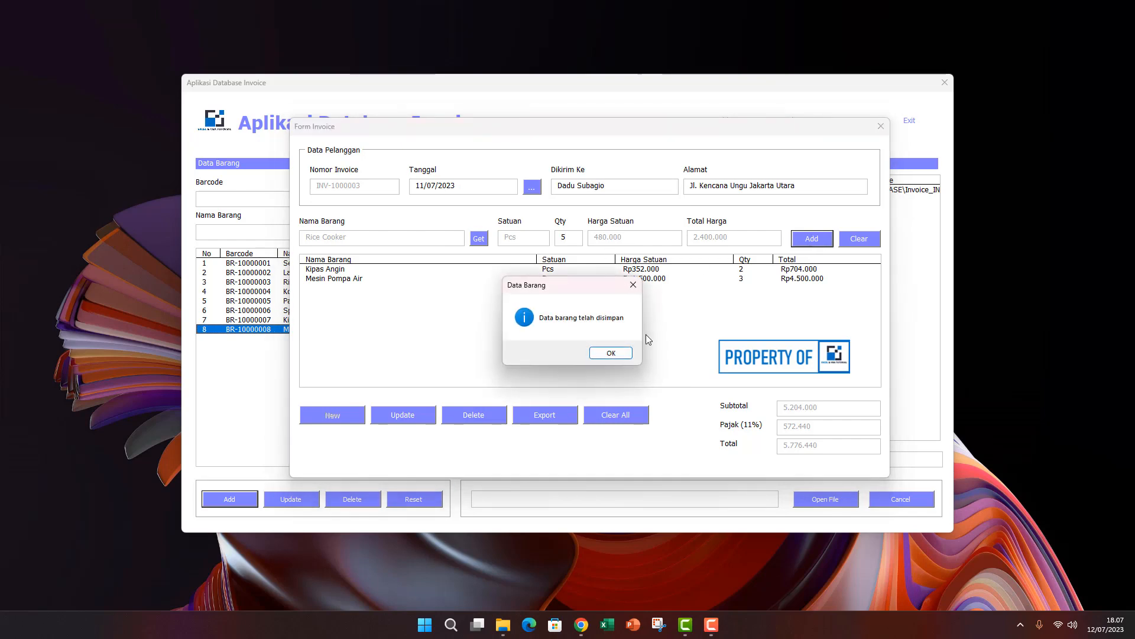
pyautogui.click(610, 352)
# - Add Setrika Maspion quantity 2 and Spatula quantity 3, bringing the total to 10.049.940
pyautogui.click(480, 240)
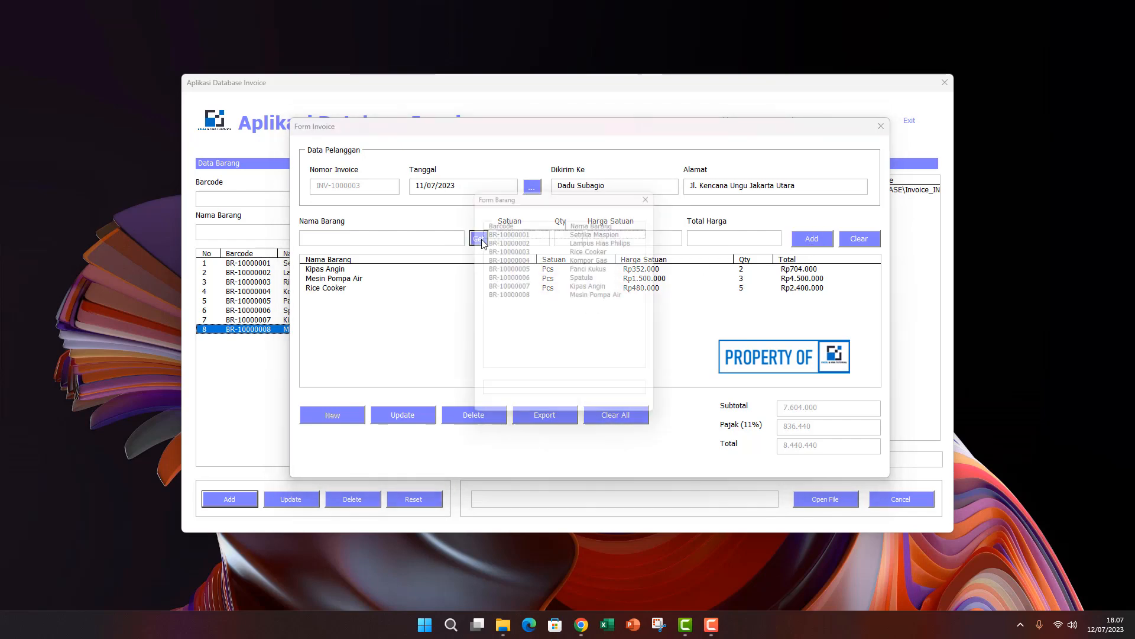
pyautogui.click(533, 287)
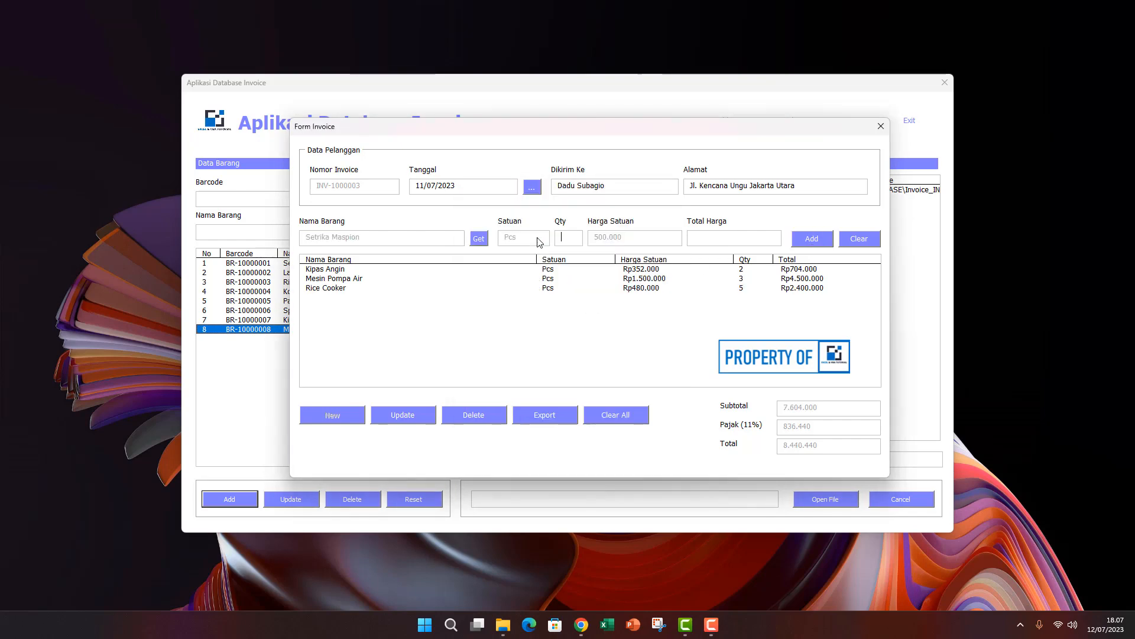
pyautogui.doubleClick(535, 231)
pyautogui.write('2')
pyautogui.click(797, 243)
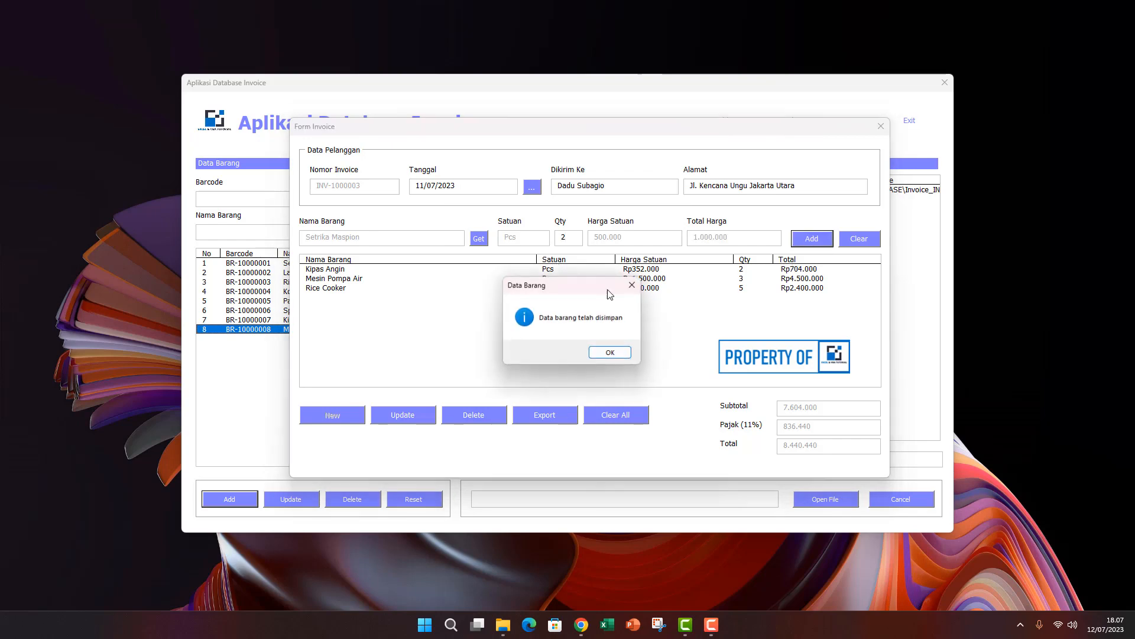
pyautogui.click(601, 354)
pyautogui.click(479, 239)
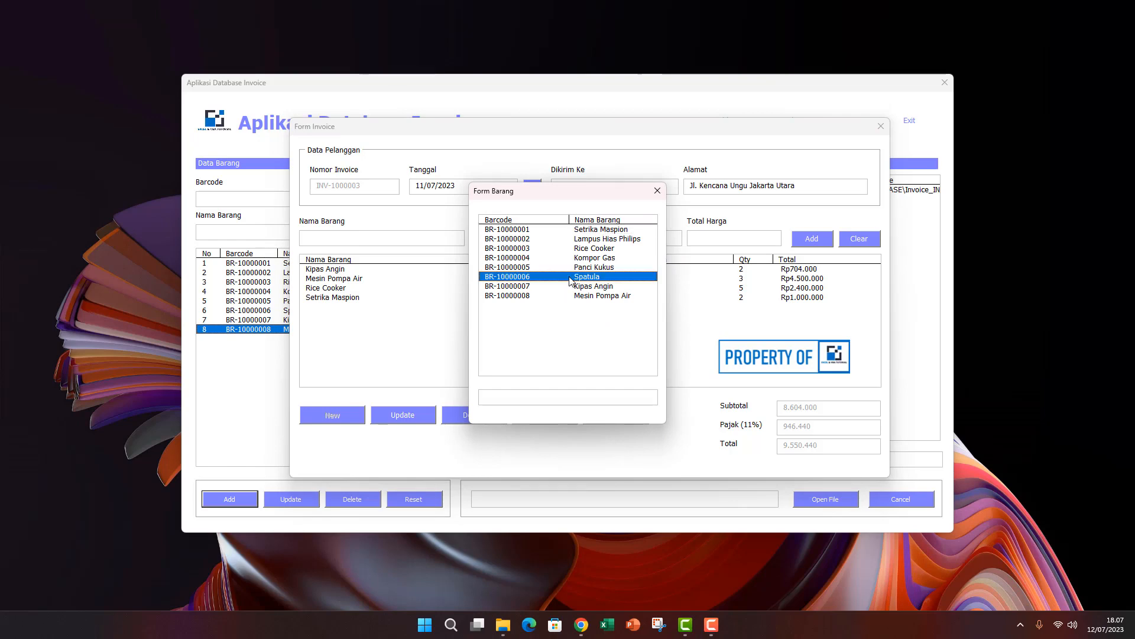
pyautogui.doubleClick(570, 278)
pyautogui.write('3')
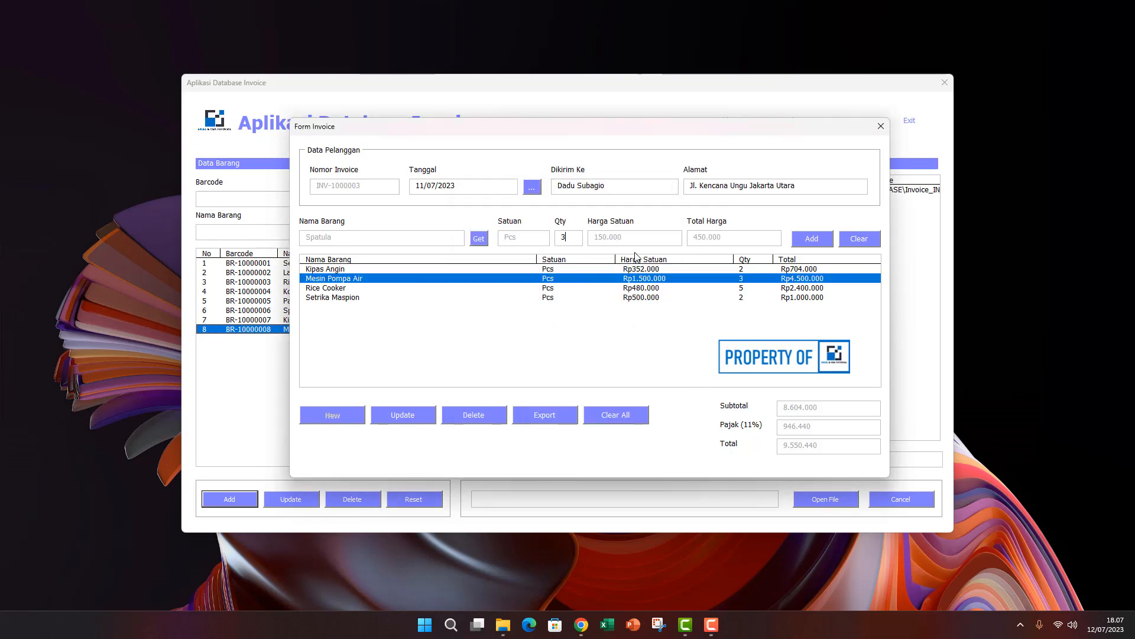
pyautogui.click(807, 243)
pyautogui.click(611, 351)
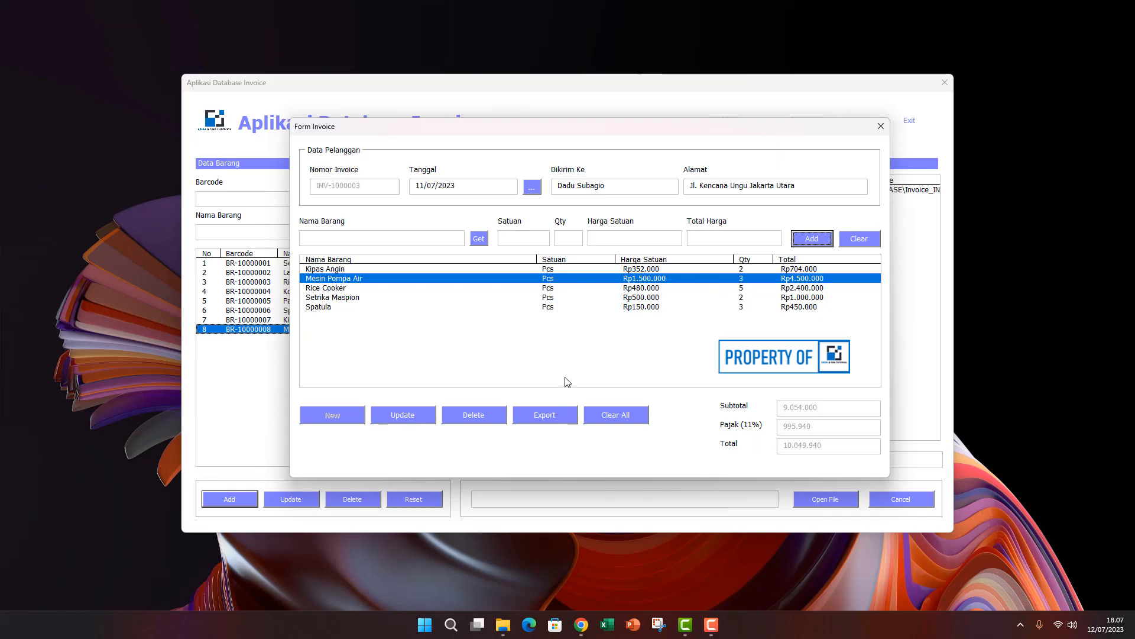
# - Export INV-1000003 to PDF in C:\DATABASE, close the viewer, then clear and close Form Invoice
pyautogui.click(546, 416)
pyautogui.click(611, 355)
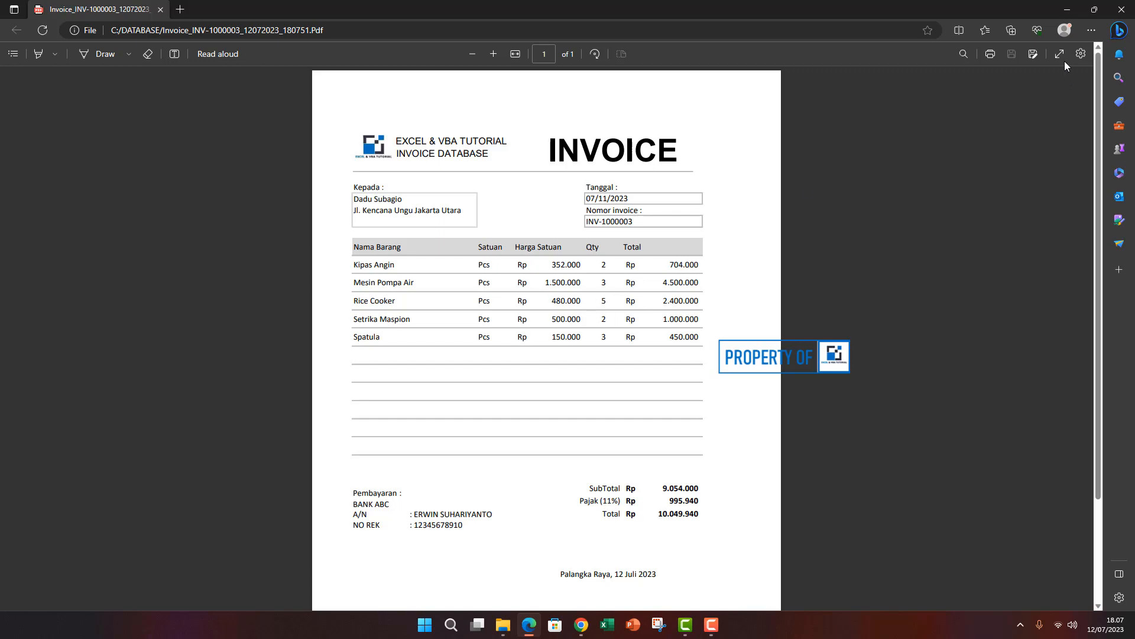
pyautogui.click(1120, 10)
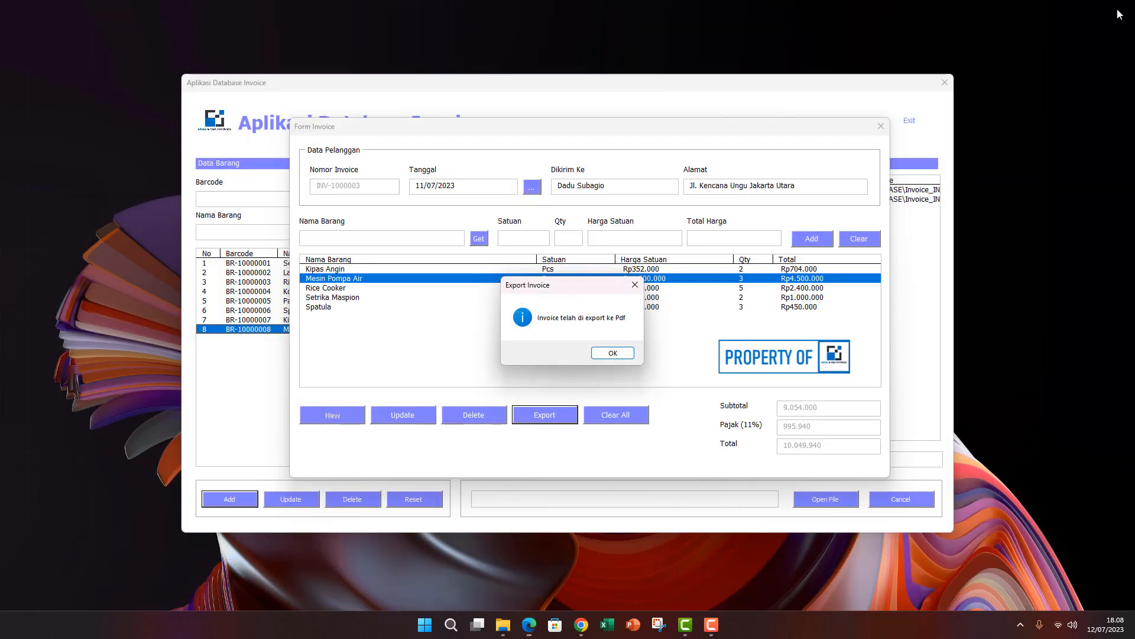
pyautogui.click(613, 353)
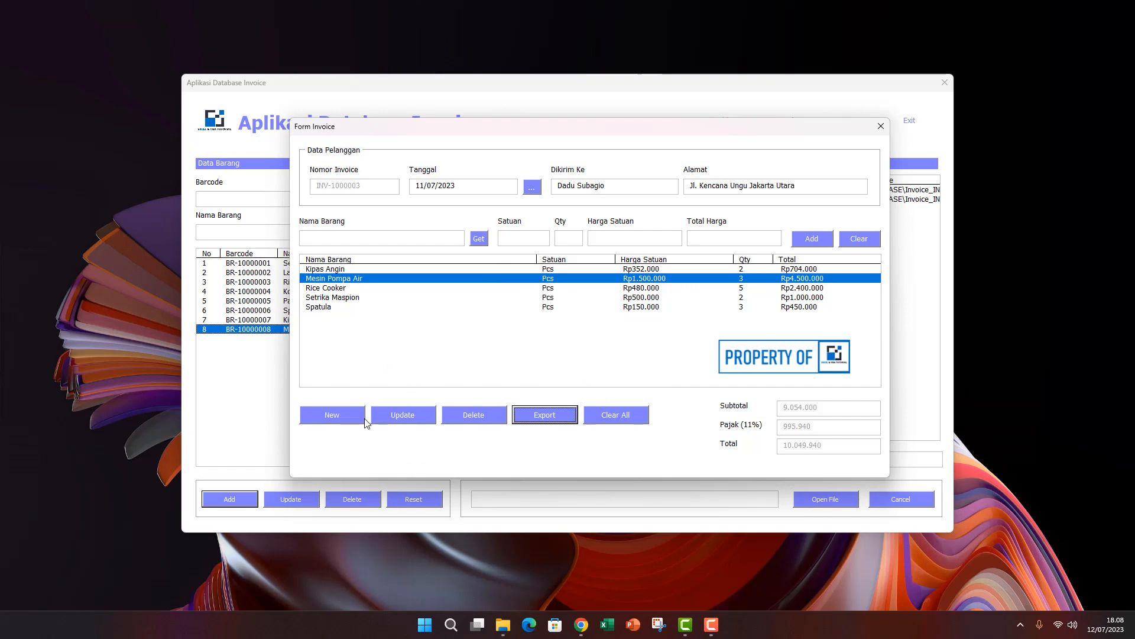
pyautogui.click(618, 416)
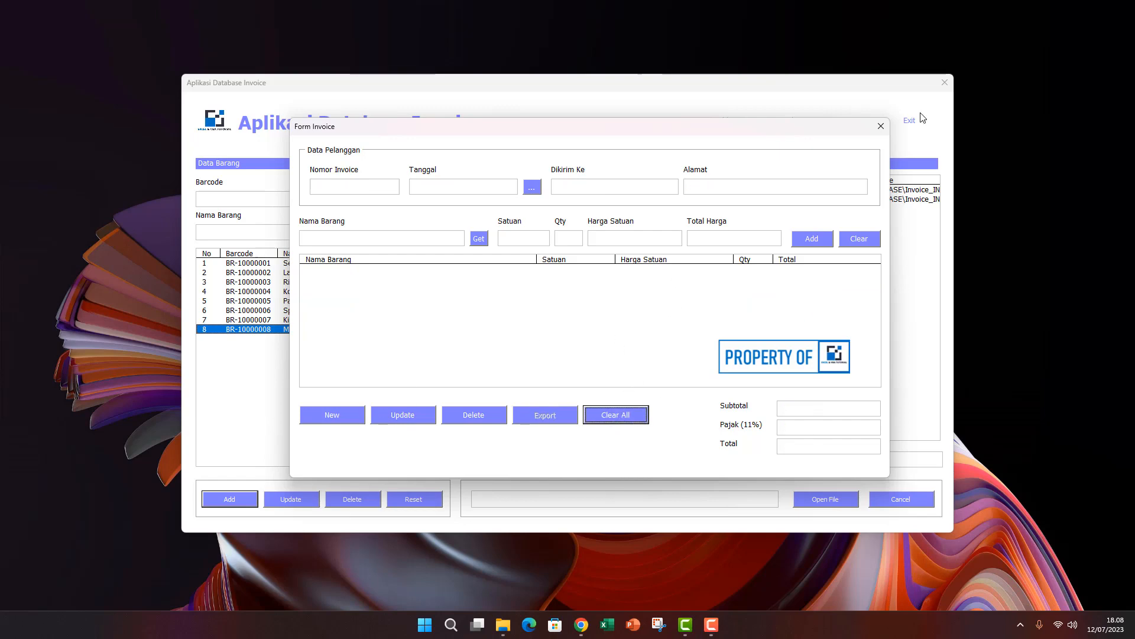
pyautogui.click(881, 127)
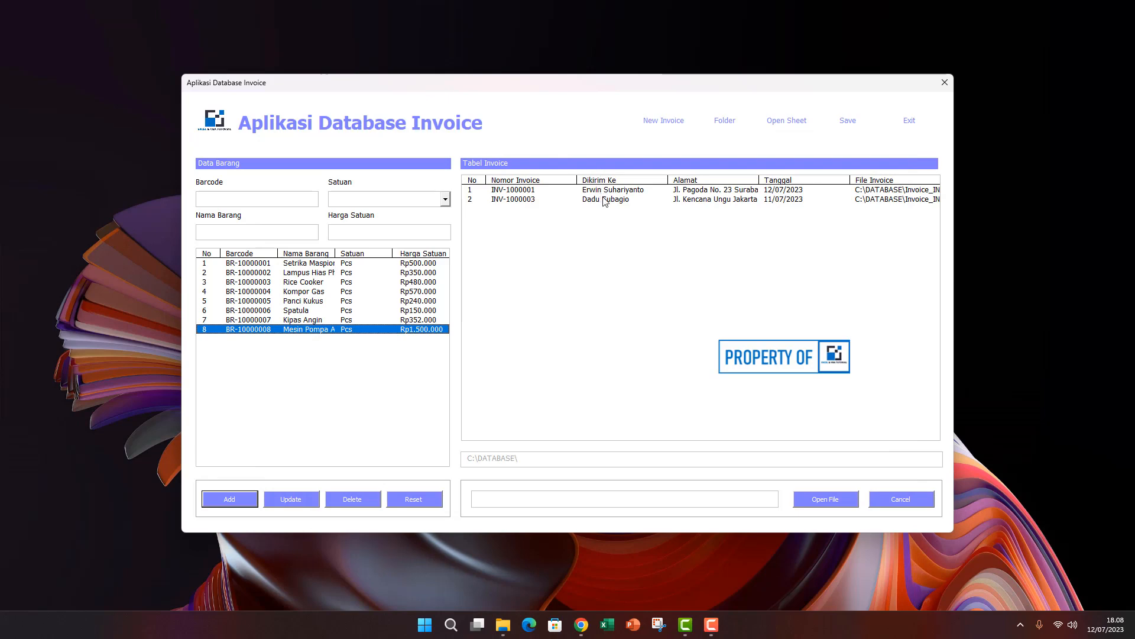
# - Reopen the second invoice's saved PDF from Tabel Invoice and review it in Edge
pyautogui.click(706, 203)
pyautogui.click(698, 193)
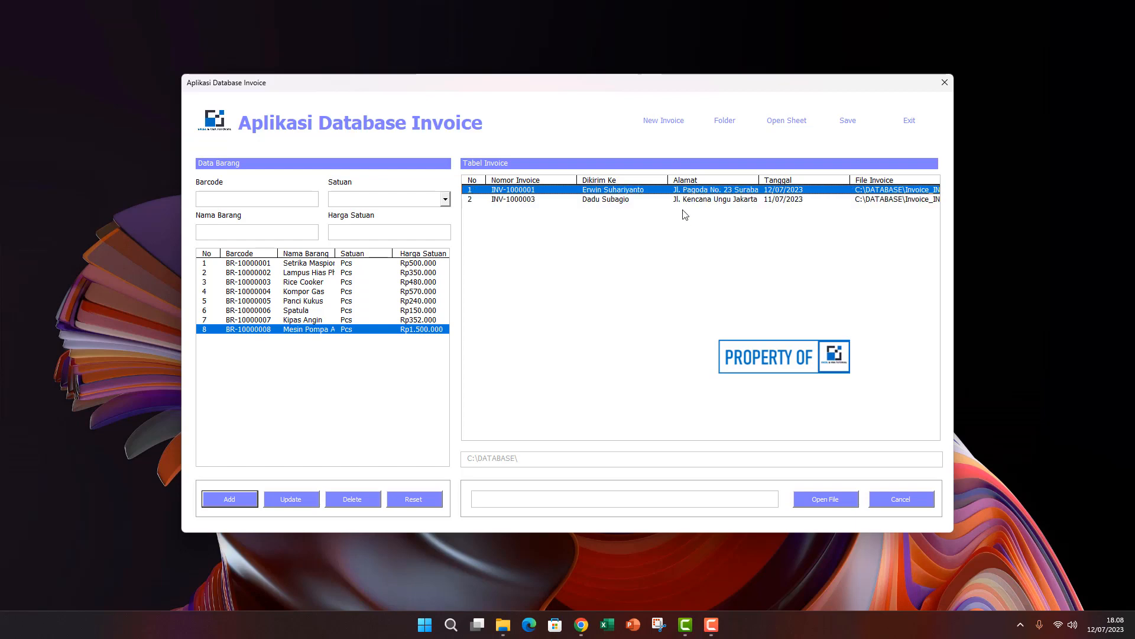
pyautogui.click(611, 200)
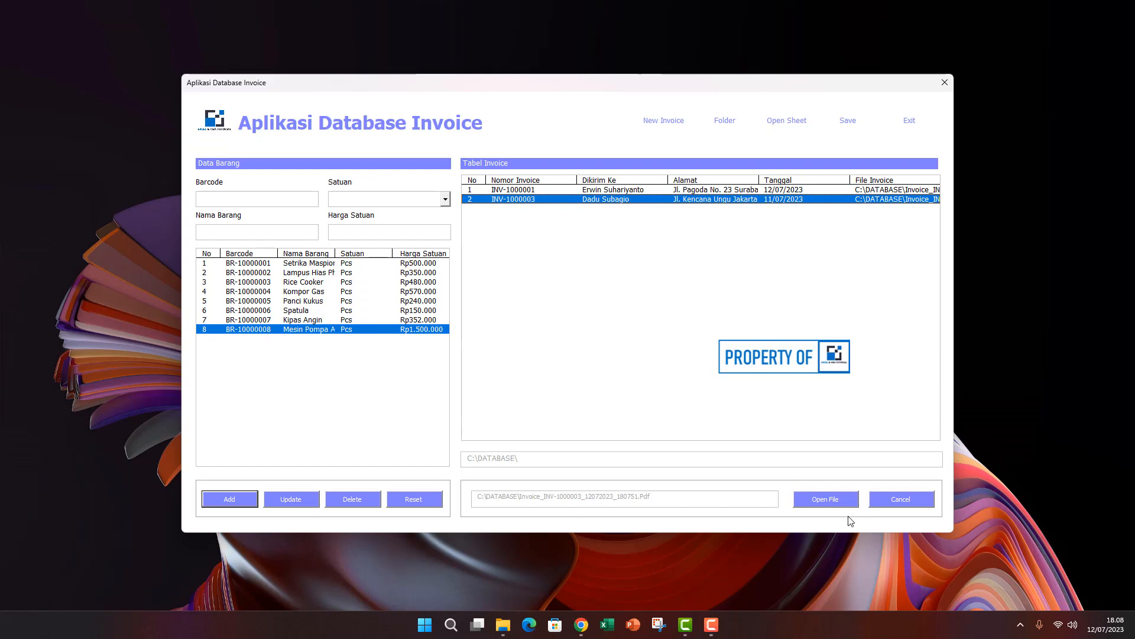
pyautogui.click(829, 501)
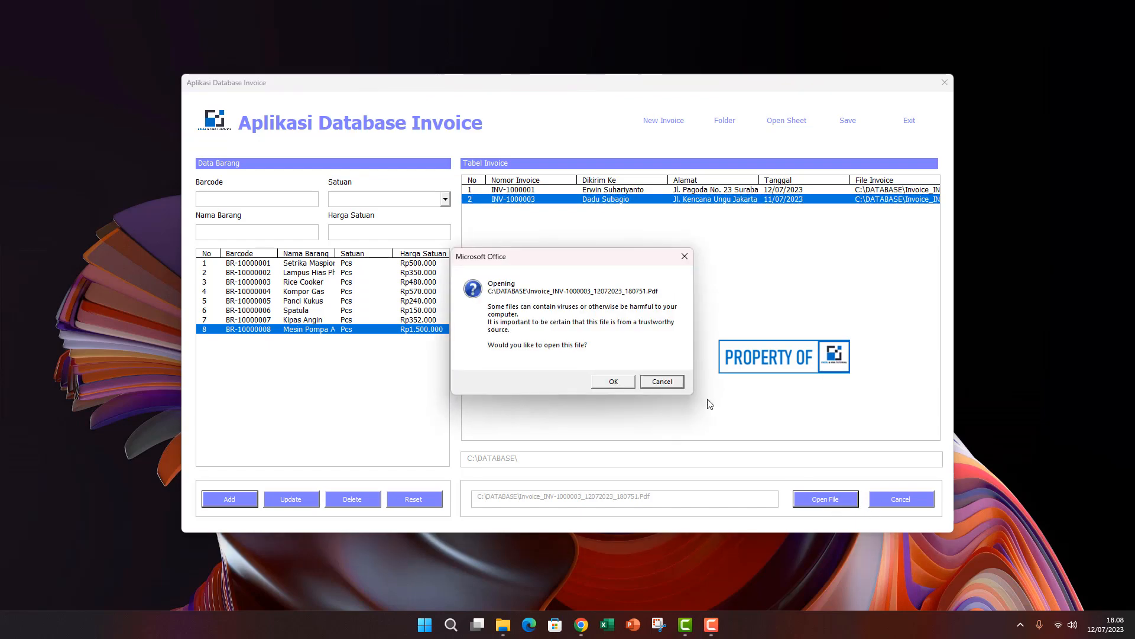
pyautogui.click(616, 383)
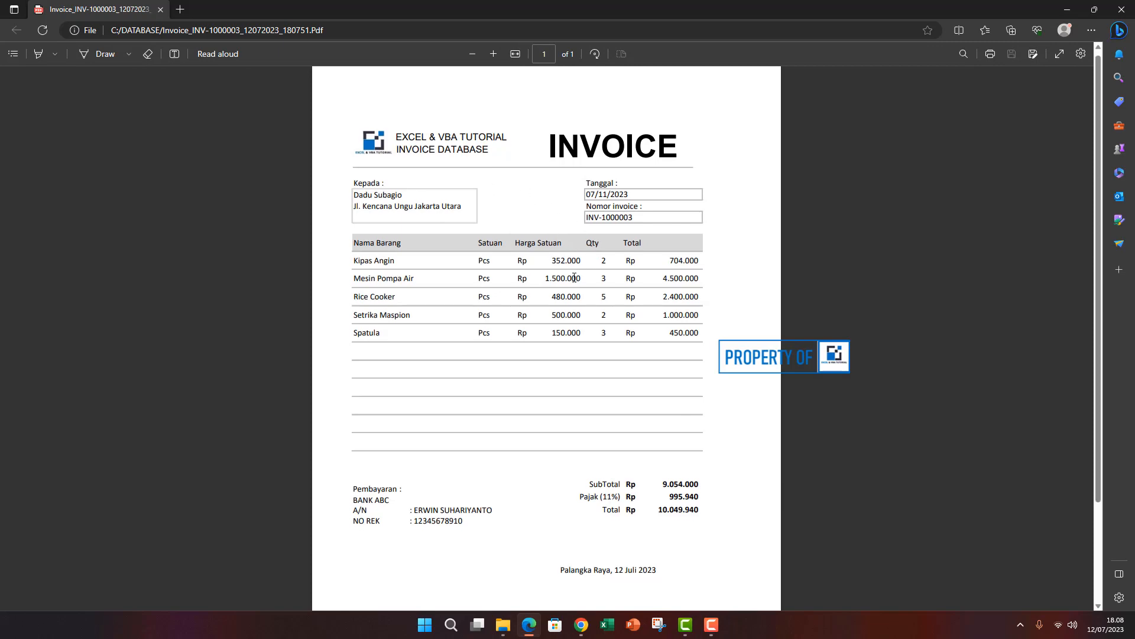
pyautogui.scroll(-2, 595, 299)
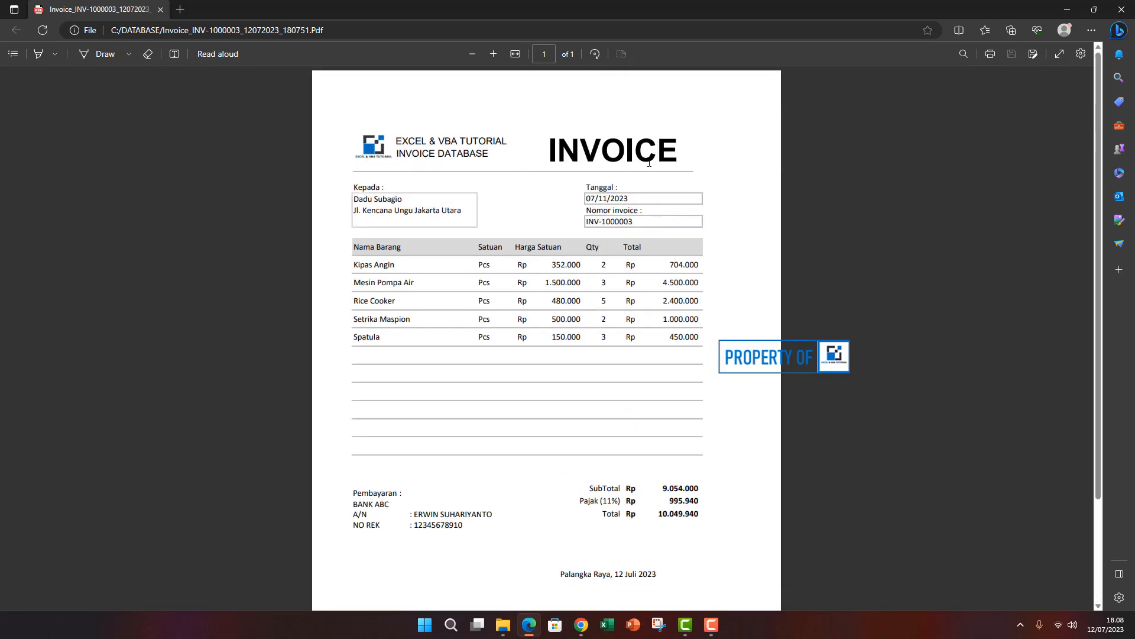
pyautogui.click(1122, 10)
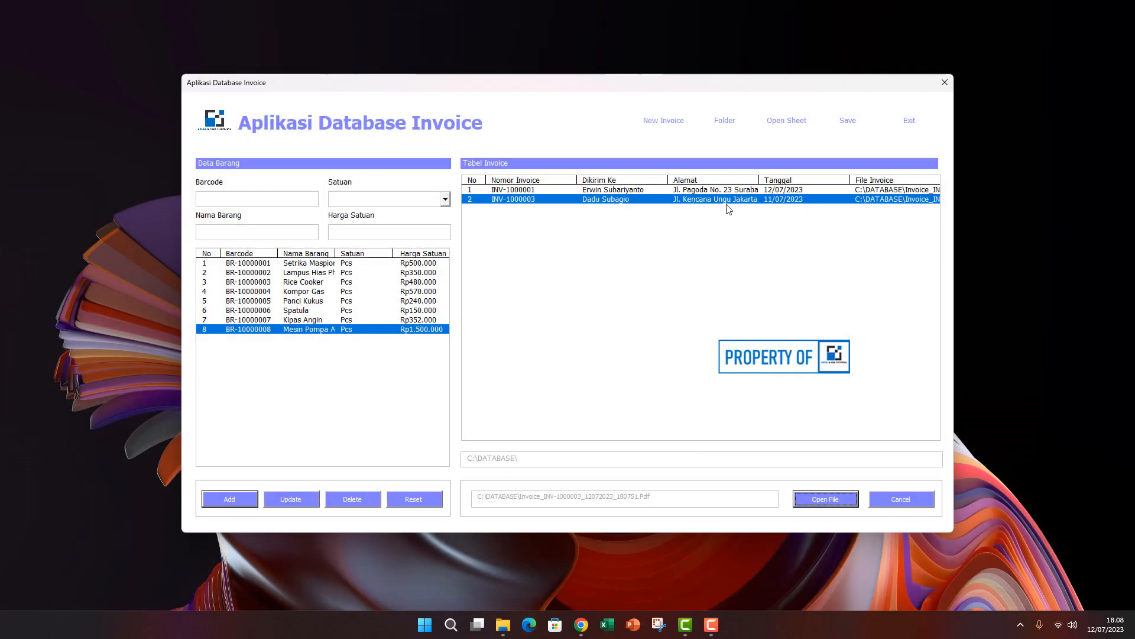
# - Reopen the first invoice's saved PDF and check it in Edge
pyautogui.click(721, 191)
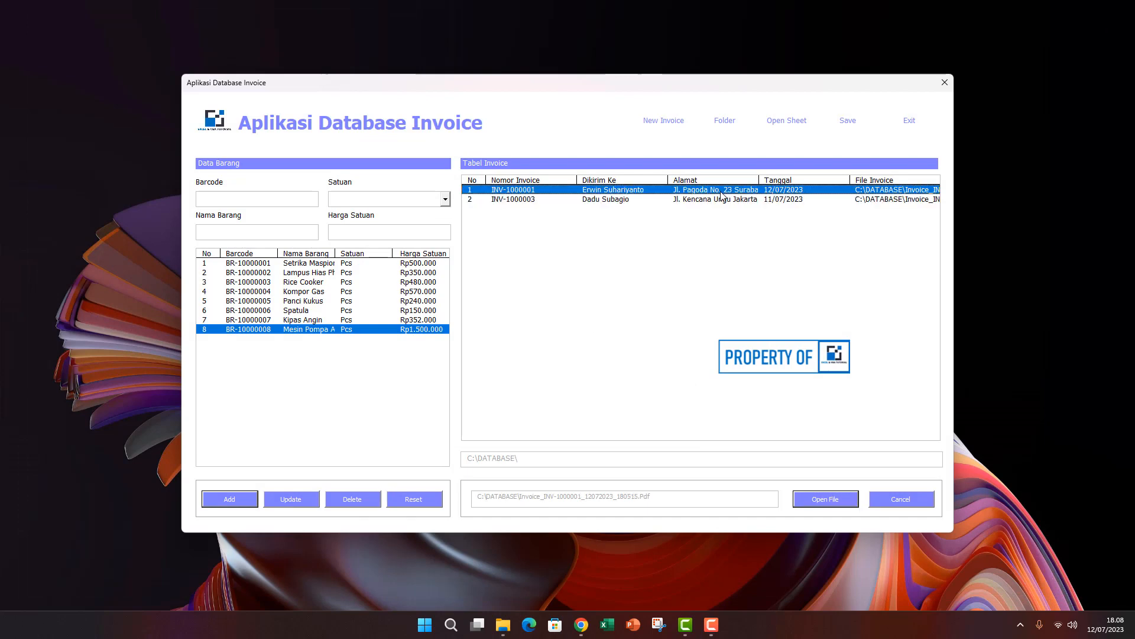
pyautogui.click(826, 500)
pyautogui.click(618, 383)
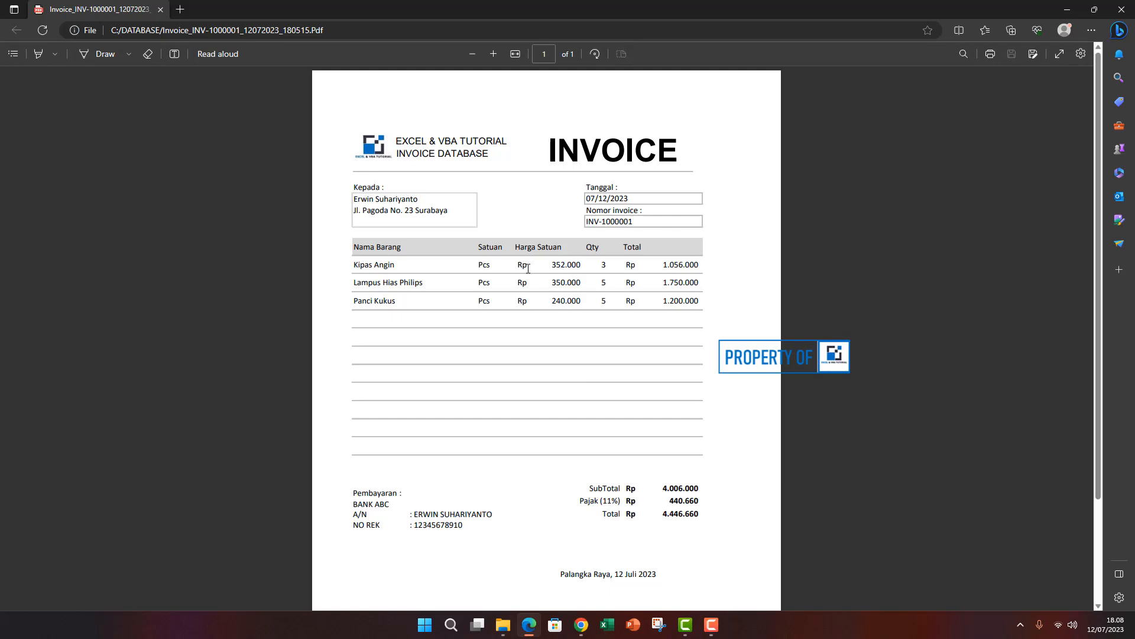
pyautogui.click(1121, 9)
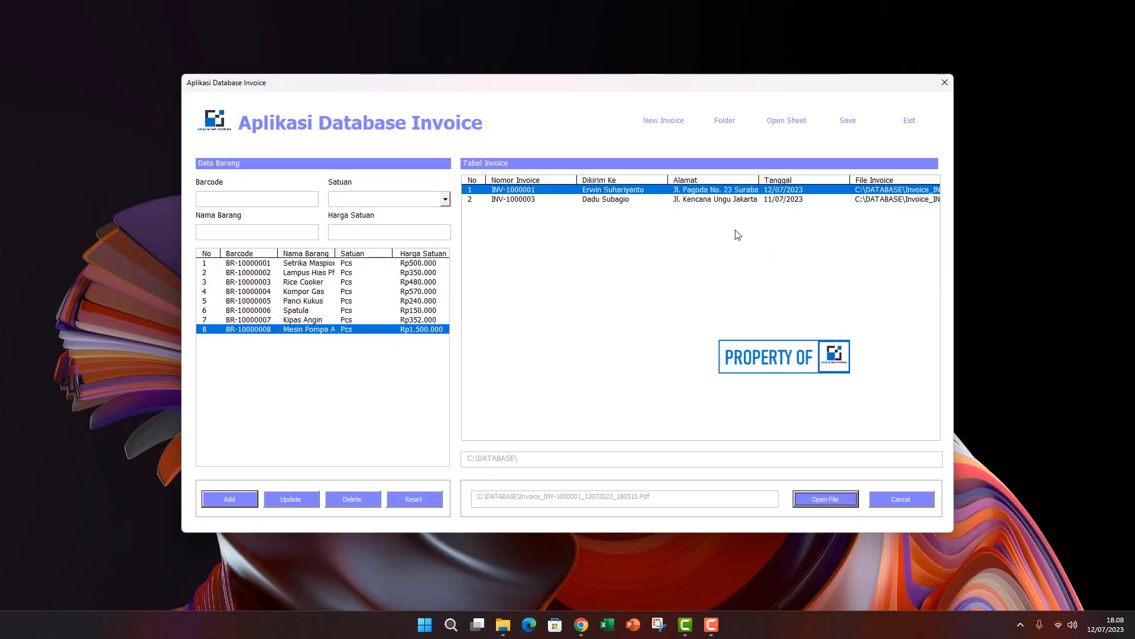
# - Select the second invoice, cancel opening its PDF, and reselect the first invoice
pyautogui.click(725, 200)
pyautogui.click(826, 498)
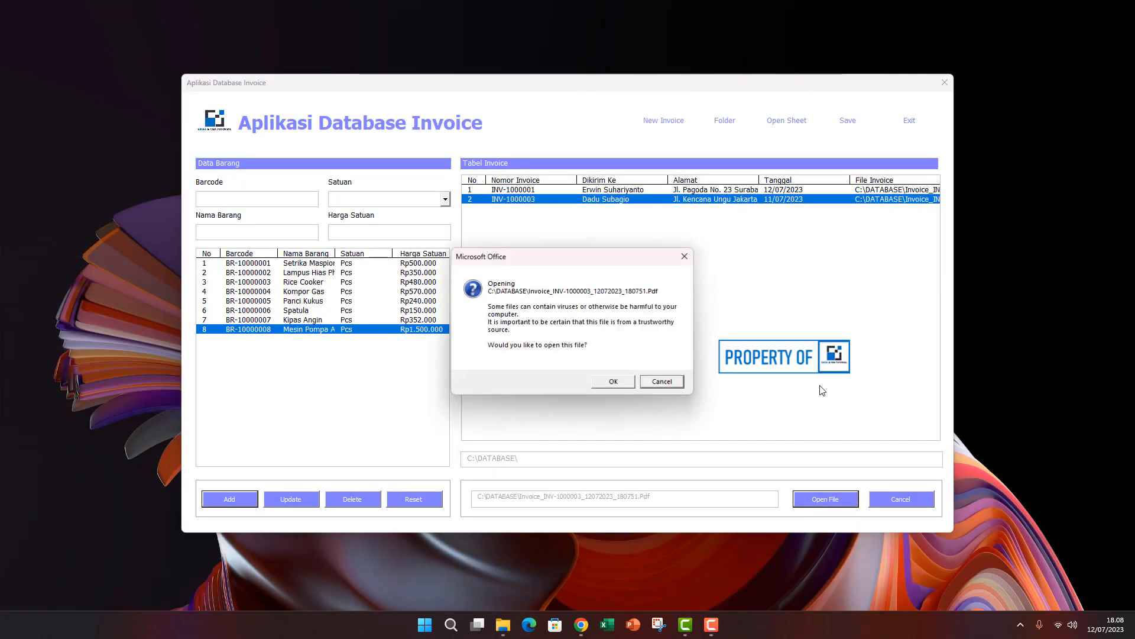
pyautogui.click(682, 383)
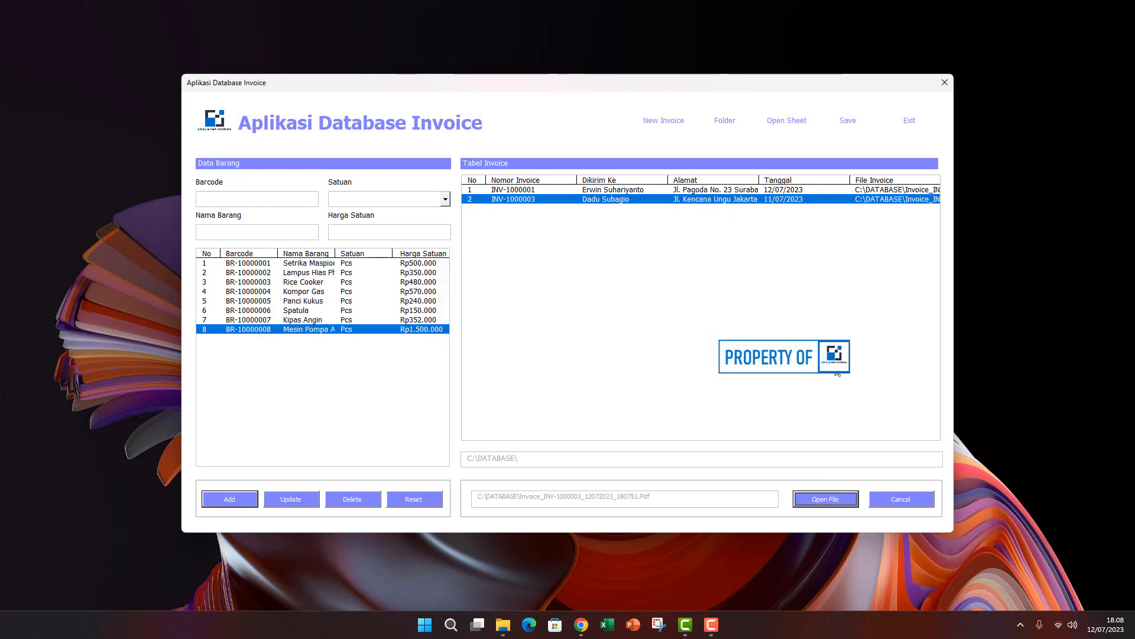
pyautogui.click(759, 191)
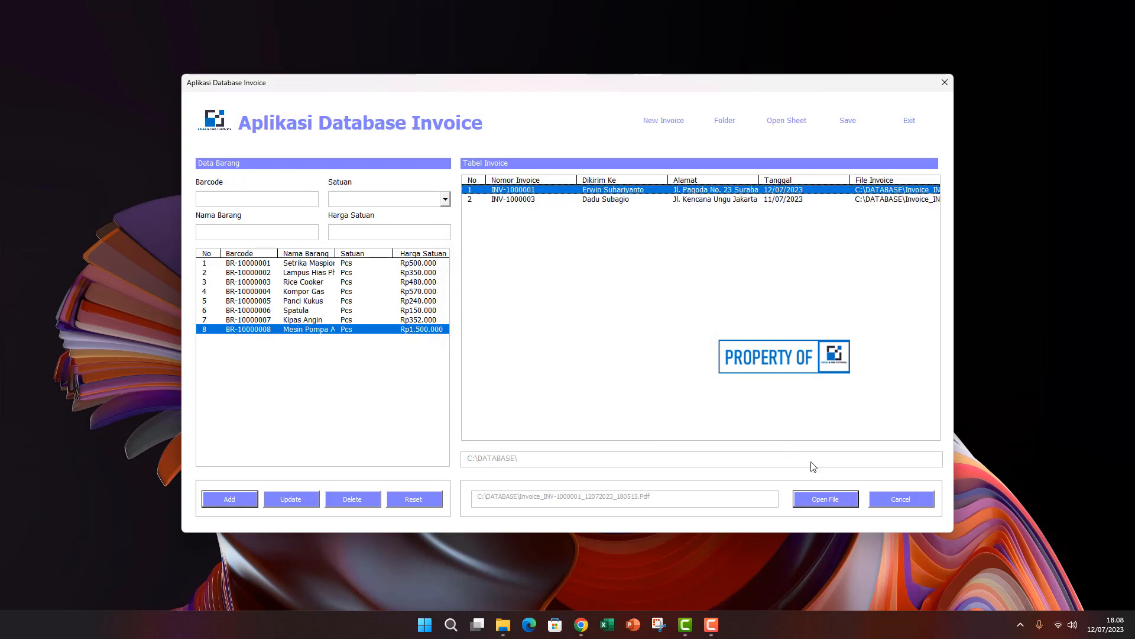
# - Clear the Tabel Invoice row selection and the file path box with Cancel
pyautogui.click(893, 497)
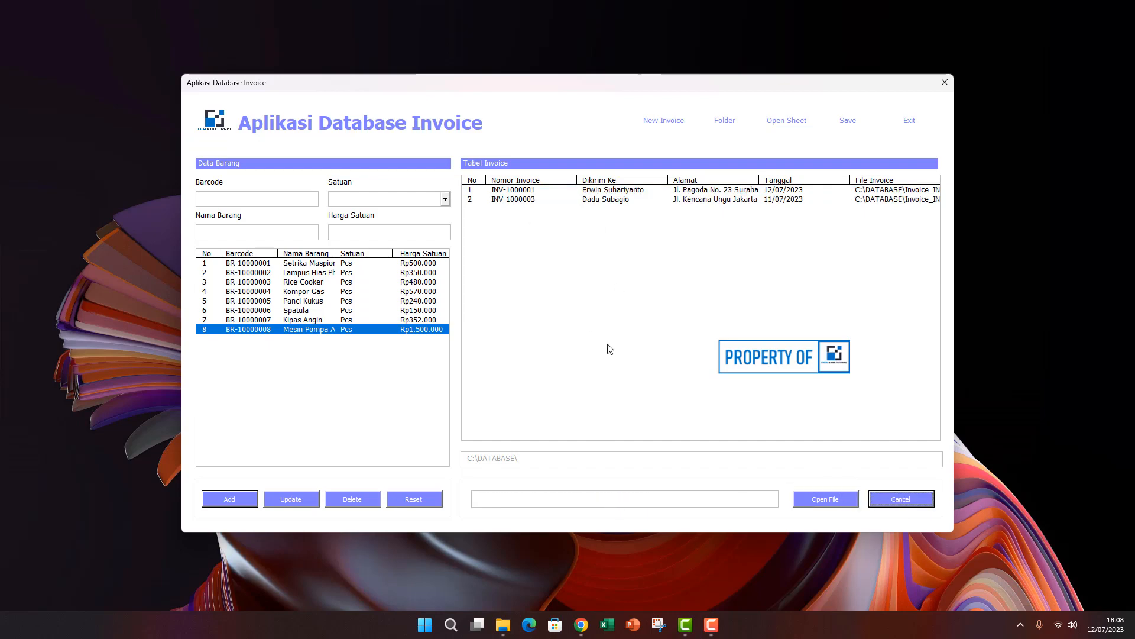